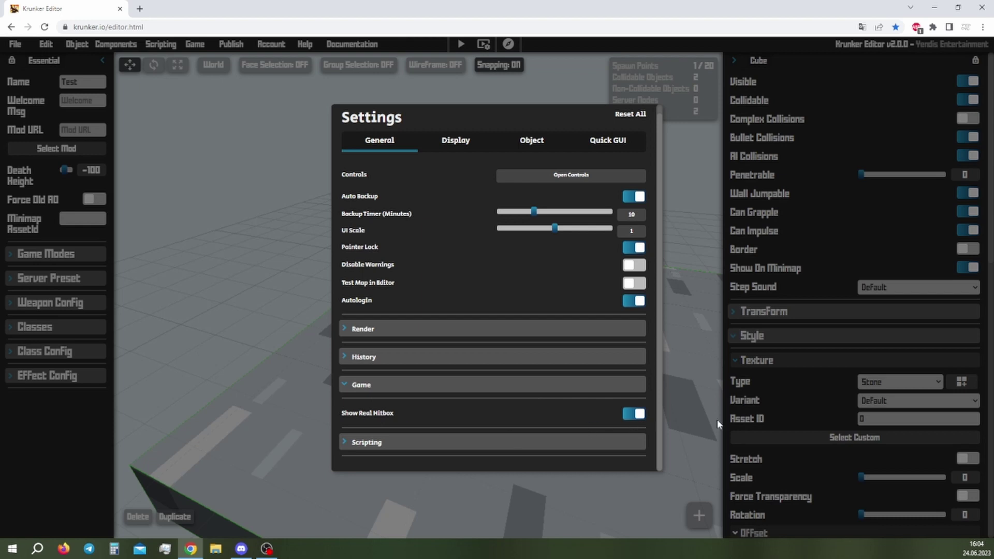
Step: Close the settings and tilt the tall stone cube standing near the spawn point
{"action": "left_click", "coordinate": [718, 424]}
{"action": "right_click_drag", "start_coordinate": [459, 303], "coordinate": [464, 291]}
{"action": "key", "text": "r"}
{"action": "left_click_drag", "start_coordinate": [449, 305], "coordinate": [420, 308]}
{"action": "key", "text": "t"}
{"action": "right_click_drag", "start_coordinate": [419, 308], "coordinate": [403, 298]}
Step: Examine the tilted cube and its red real hitbox from several sides
{"action": "key", "text": "d"}
{"action": "right_click_drag", "start_coordinate": [564, 255], "coordinate": [585, 239]}
{"action": "key", "text": "w"}
{"action": "key", "text": "a"}
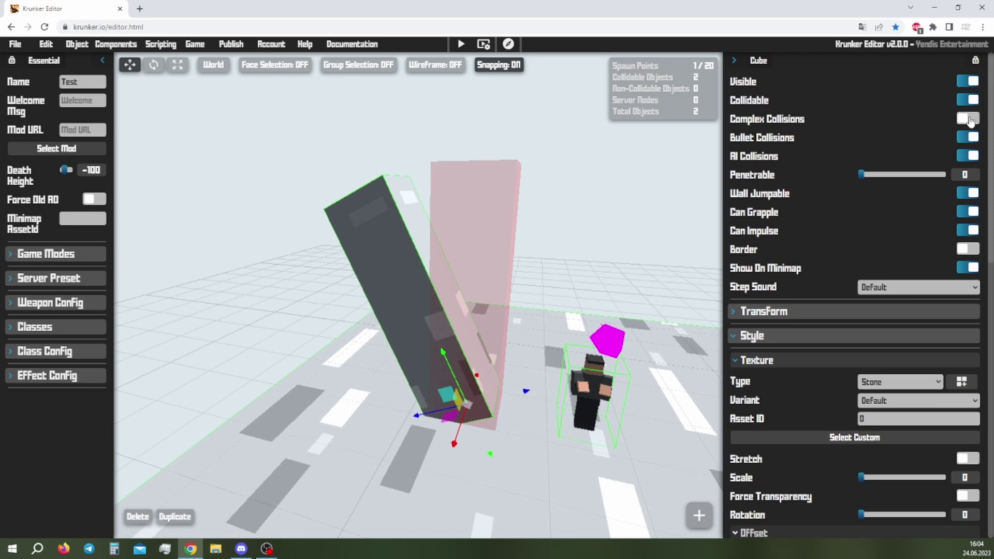
{"action": "right_click_drag", "start_coordinate": [642, 227], "coordinate": [487, 243]}
{"action": "key", "text": "d"}
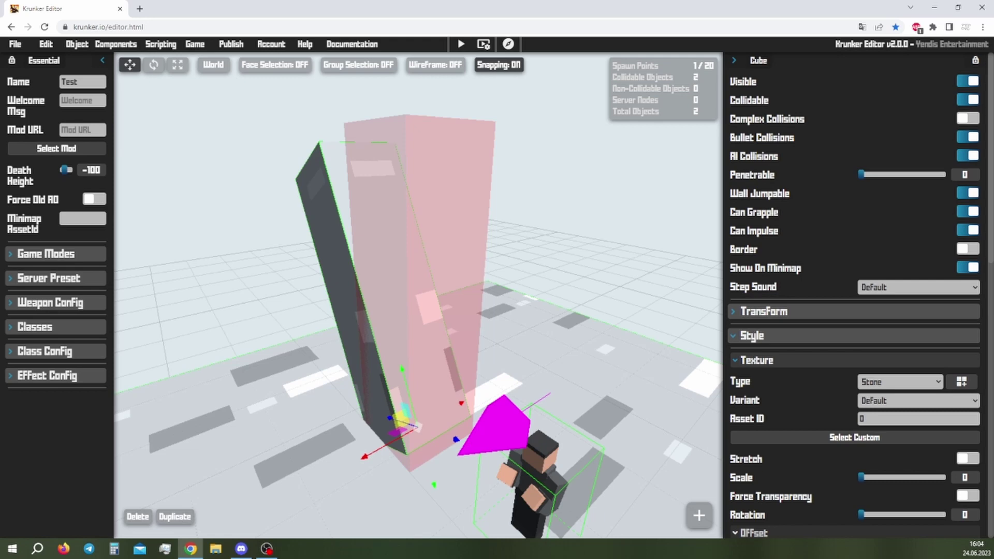
{"action": "key", "text": "s"}
{"action": "right_click_drag", "start_coordinate": [592, 244], "coordinate": [548, 239]}
{"action": "key", "text": "w"}
{"action": "key", "text": "s"}
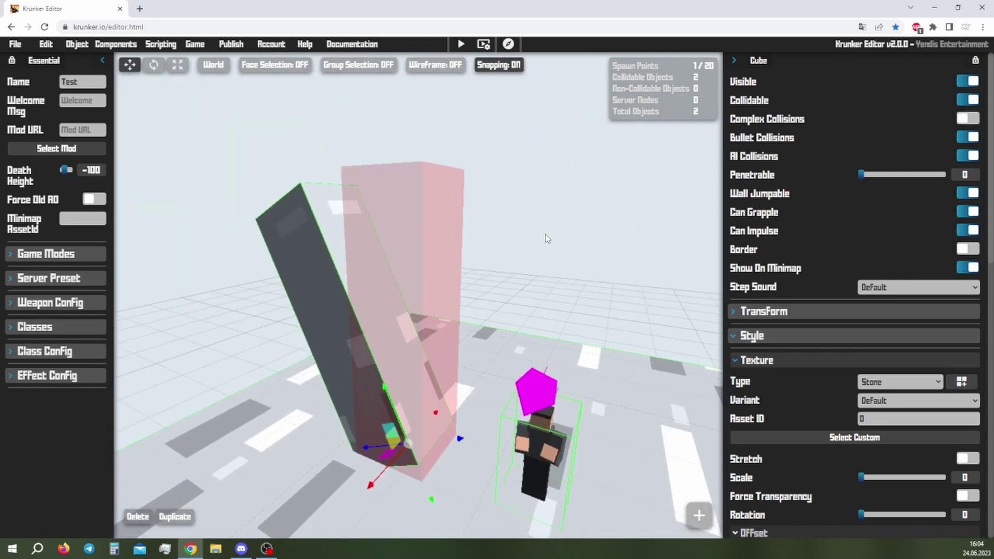
Step: Make the tilted cube non-collidable, then add a Vehicle model and position it on the floor near the spawn point
{"action": "key", "text": "c"}
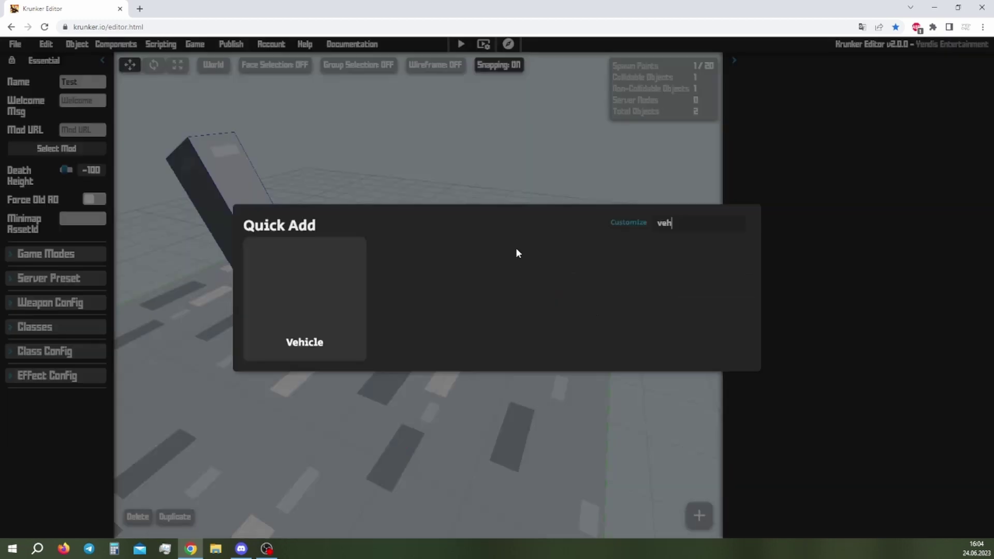
{"action": "type", "text": "i"}
{"action": "left_click", "coordinate": [294, 311]}
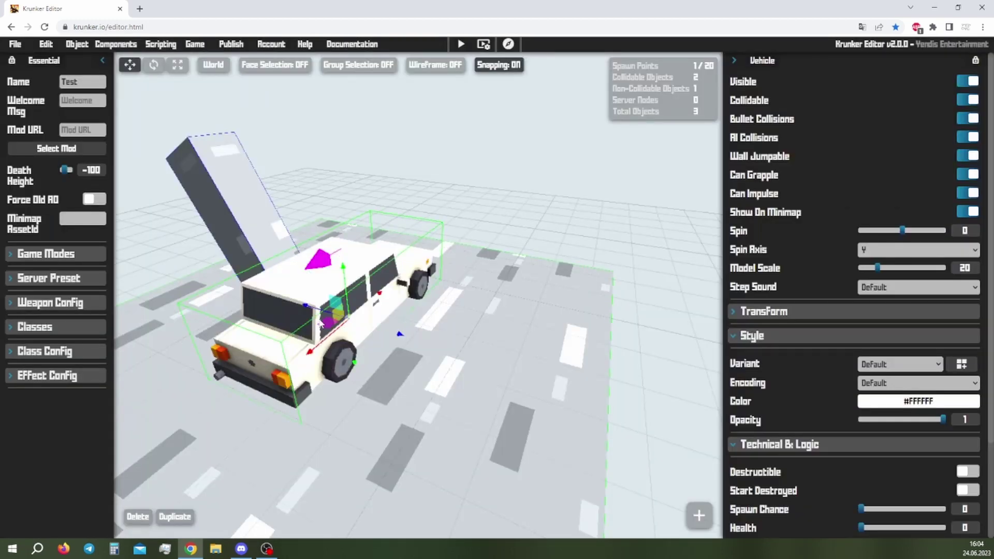
{"action": "right_click_drag", "start_coordinate": [325, 323], "coordinate": [325, 323]}
{"action": "key", "text": "d"}
{"action": "left_click_drag", "start_coordinate": [373, 297], "coordinate": [362, 326]}
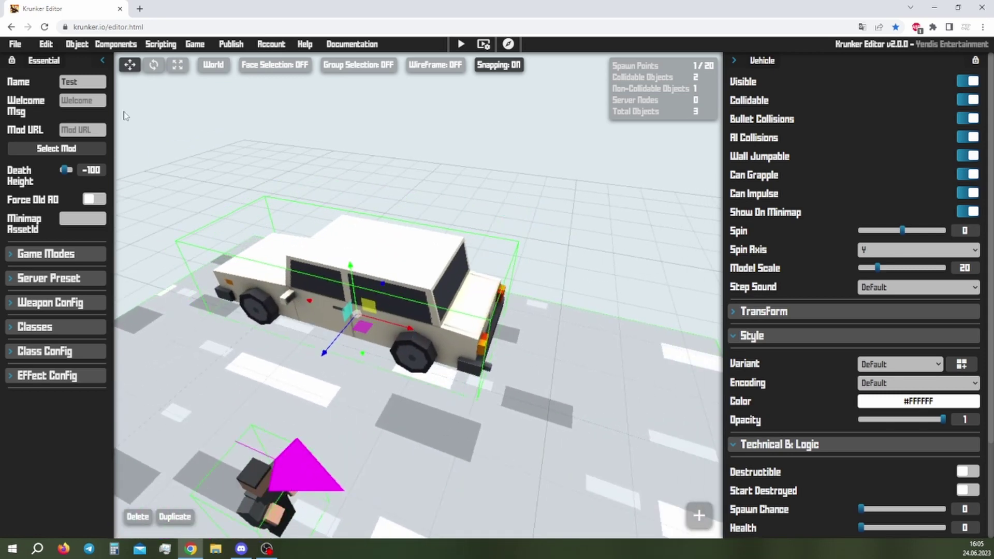
Step: Browse the list of built-in models and examine the vehicle's box-shaped collision outline from several sides
{"action": "mouse_move", "coordinate": [67, 47]}
{"action": "mouse_move", "coordinate": [91, 103]}
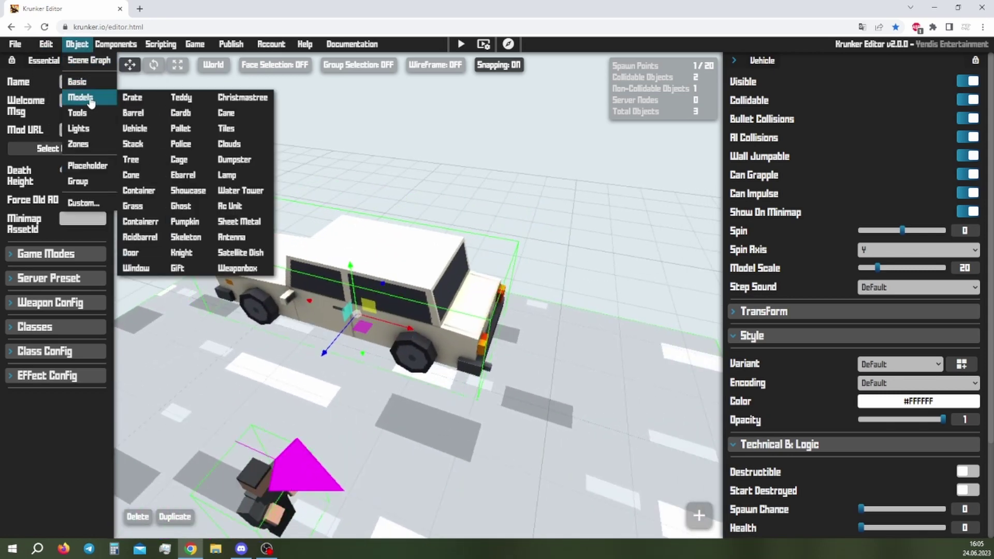
{"action": "key", "text": "d"}
{"action": "right_click_drag", "start_coordinate": [332, 311], "coordinate": [331, 311]}
{"action": "key", "text": "a"}
{"action": "key", "text": "d"}
{"action": "key", "text": "d"}
{"action": "right_click_drag", "start_coordinate": [419, 295], "coordinate": [311, 295]}
{"action": "key", "text": "w"}
{"action": "key", "text": "s"}
{"action": "key", "text": "a"}
{"action": "key", "text": "a"}
Step: Make the vehicle non-collidable and add a new cube at its location
{"action": "right_click_drag", "start_coordinate": [438, 202], "coordinate": [466, 212]}
{"action": "key", "text": "a"}
{"action": "key", "text": "d"}
{"action": "key", "text": "d"}
{"action": "key", "text": "a"}
{"action": "key", "text": "shift+a"}
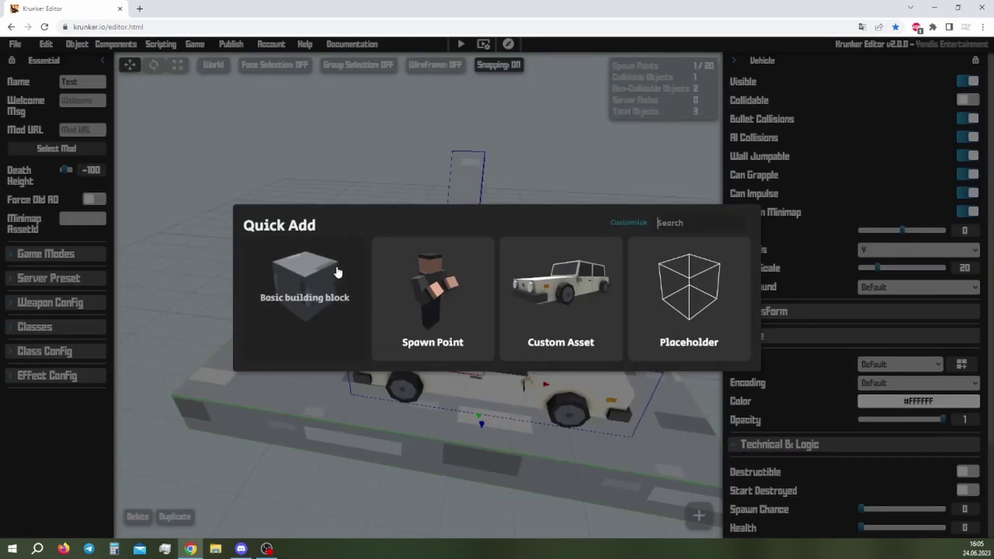
{"action": "left_click", "coordinate": [337, 273]}
{"action": "right_click_drag", "start_coordinate": [337, 273], "coordinate": [371, 326]}
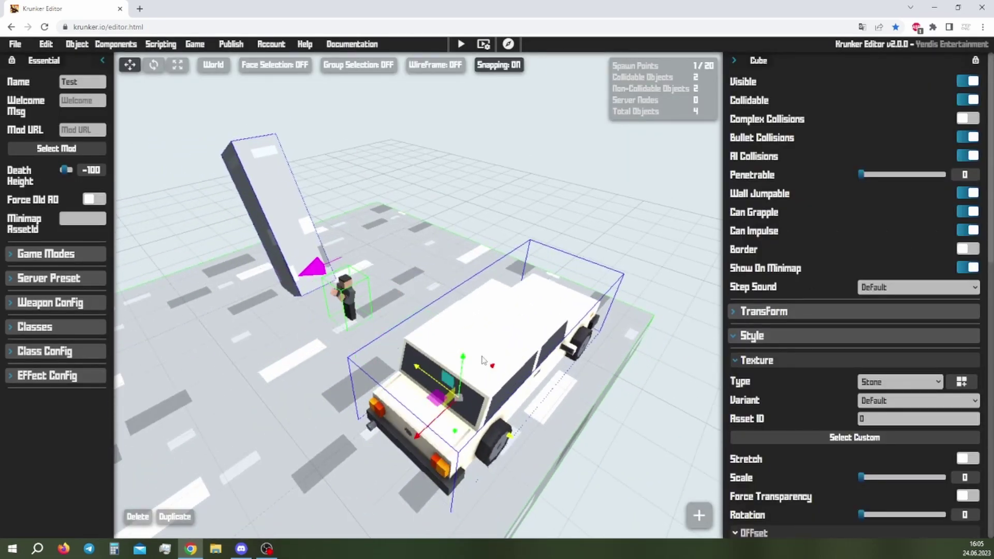
Step: Make the new cube invisible and fit it to the vehicle's lower body by moving and scaling it
{"action": "left_click_drag", "start_coordinate": [484, 361], "coordinate": [462, 346]}
{"action": "right_click_drag", "start_coordinate": [481, 205], "coordinate": [548, 249]}
{"action": "key", "text": "3"}
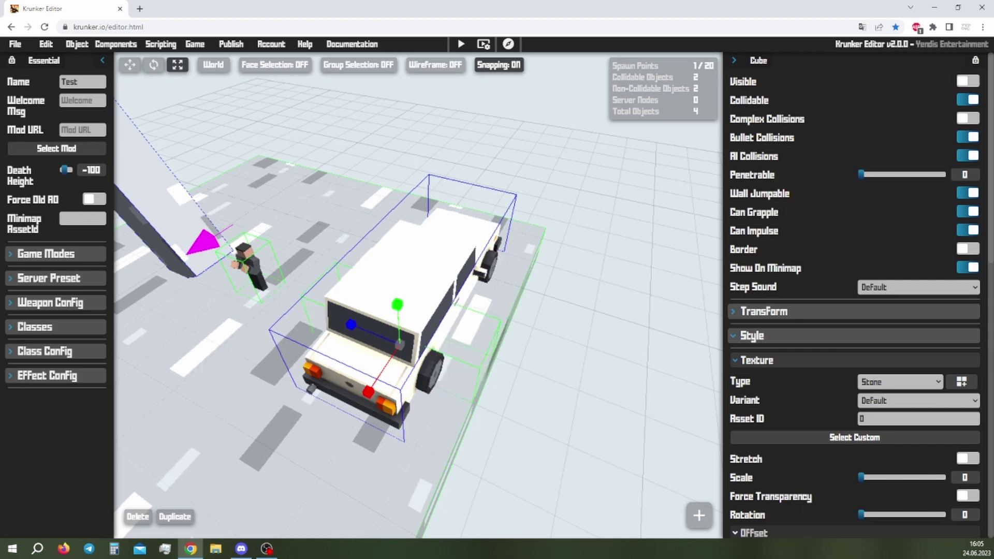
{"action": "mouse_move", "coordinate": [390, 256]}
{"action": "right_mouse_down"}
{"action": "mouse_move", "coordinate": [316, 251]}
{"action": "mouse_move", "coordinate": [390, 256]}
{"action": "right_mouse_up"}
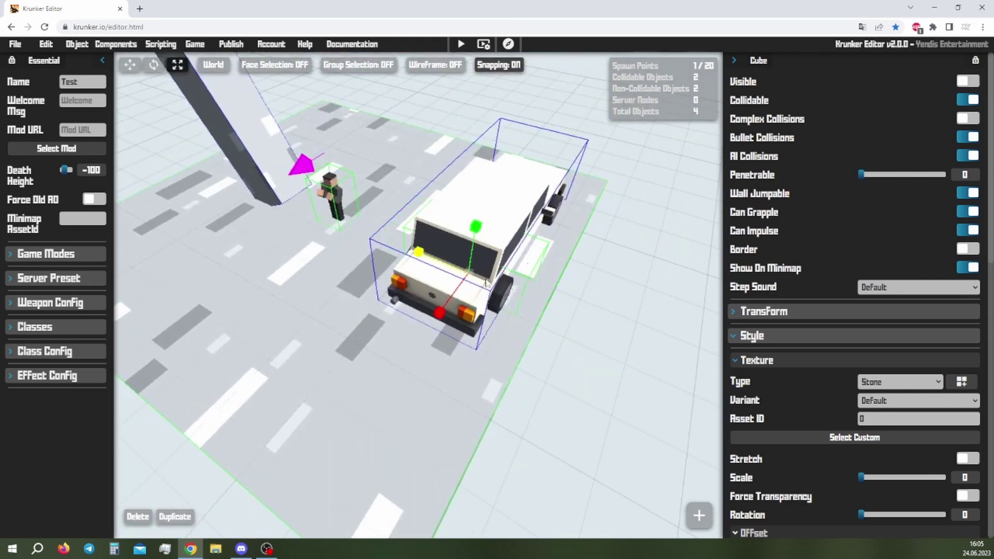
{"action": "right_click_drag", "start_coordinate": [321, 462], "coordinate": [337, 332]}
Step: Duplicate the invisible cube and fit the copy around the vehicle's cabin by raising and shifting it
{"action": "key", "text": "1"}
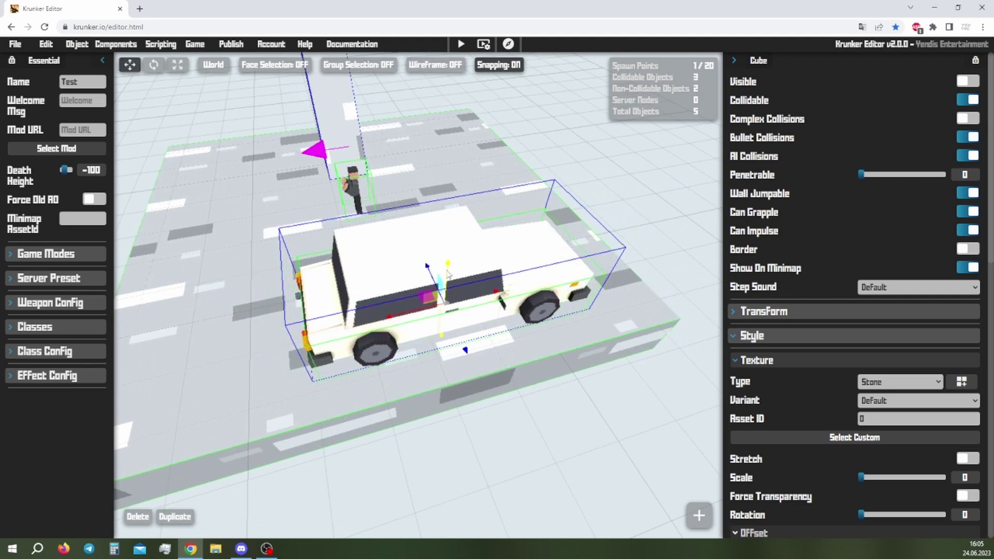
{"action": "left_click_drag", "start_coordinate": [448, 275], "coordinate": [454, 226]}
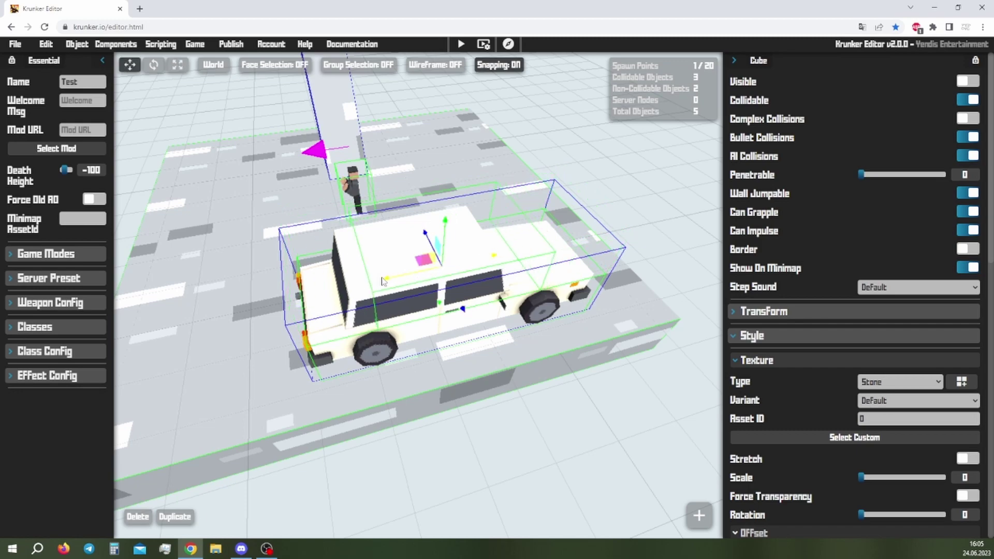
{"action": "left_click_drag", "start_coordinate": [382, 282], "coordinate": [349, 289]}
{"action": "right_click_drag", "start_coordinate": [349, 289], "coordinate": [450, 273]}
{"action": "key", "text": "d"}
{"action": "key", "text": "3"}
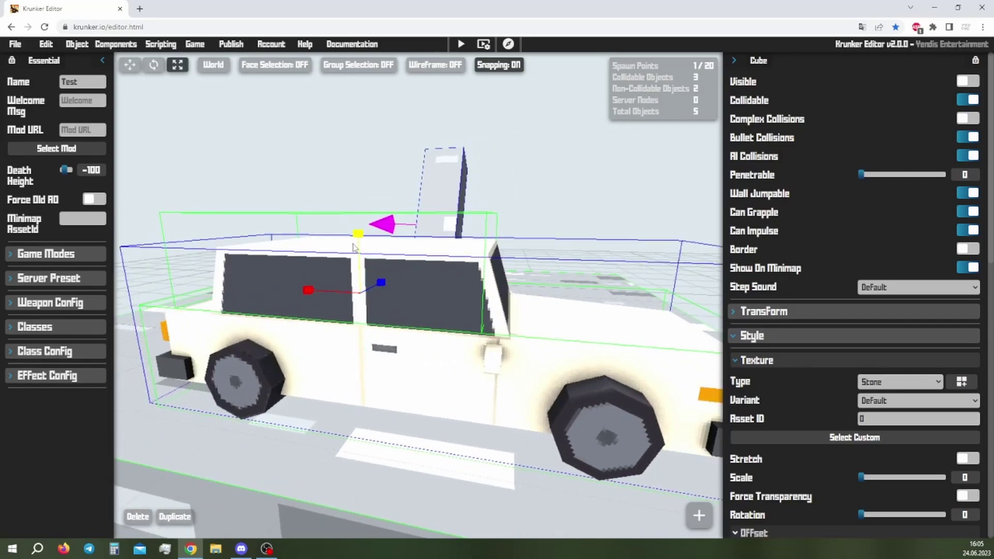
Step: Add a Tree model to the map beside the vehicle
{"action": "left_click", "coordinate": [699, 515]}
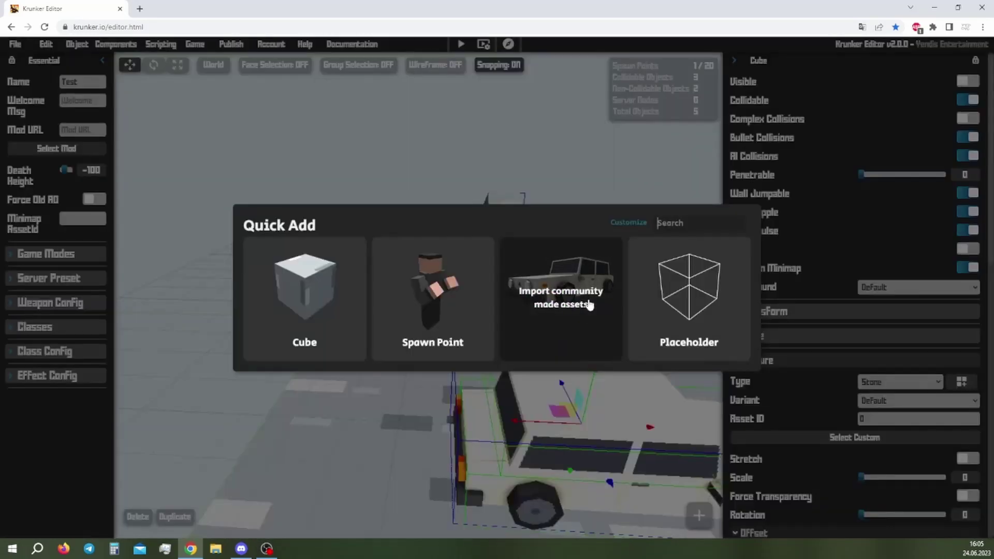
{"action": "type", "text": "tree"}
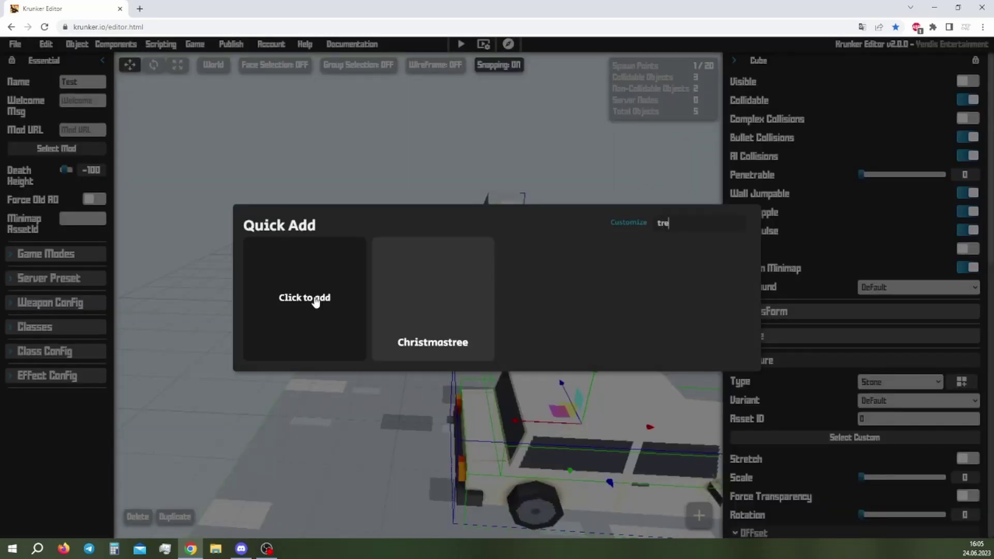
{"action": "left_click", "coordinate": [314, 301]}
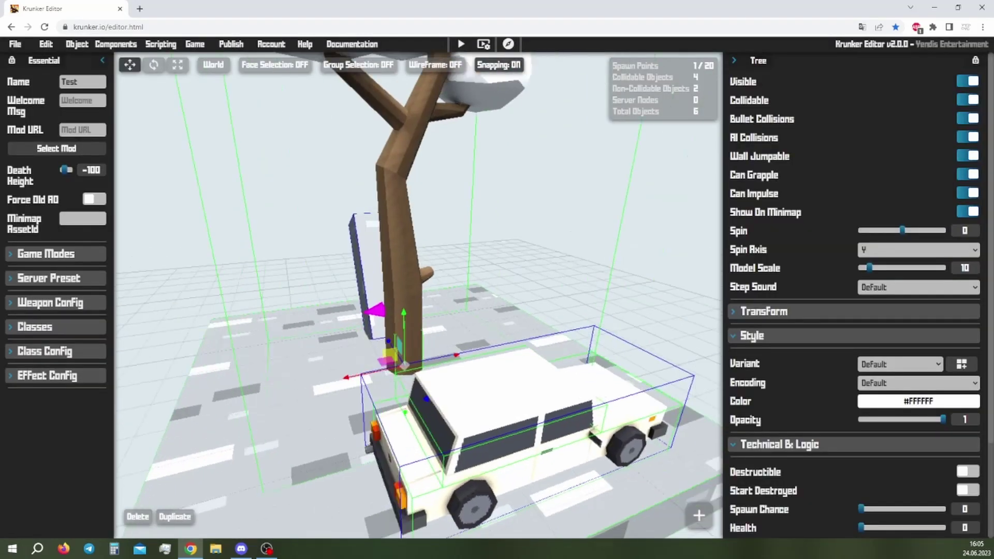
{"action": "key", "text": "a"}
{"action": "right_click_drag", "start_coordinate": [414, 290], "coordinate": [466, 254]}
{"action": "key", "text": "s"}
{"action": "key", "text": "s"}
Step: Set the tree's color to a bright saturated green
{"action": "scroll", "coordinate": [870, 343], "scroll_direction": "down", "scroll_amount": 2}
{"action": "left_click", "coordinate": [880, 298]}
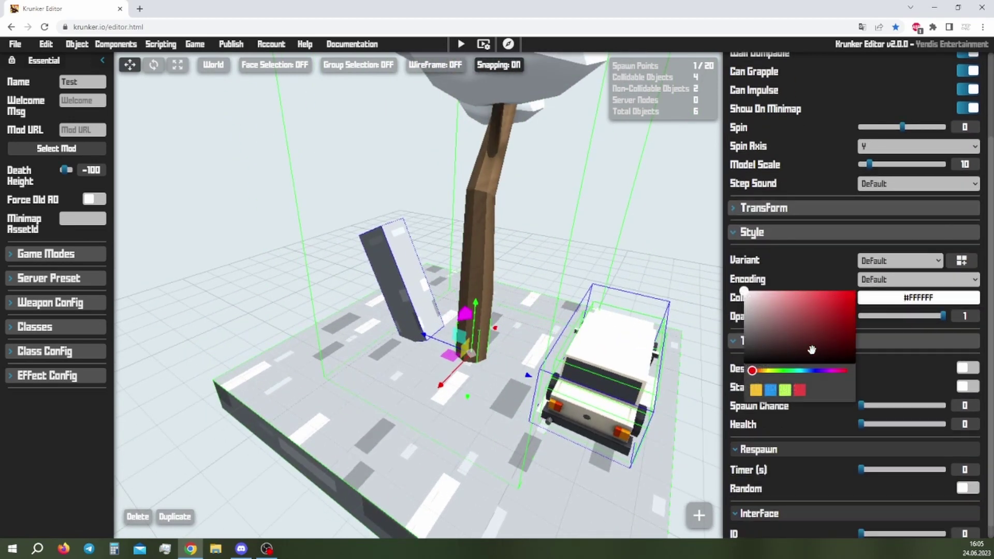
{"action": "left_click", "coordinate": [779, 370]}
{"action": "left_click_drag", "start_coordinate": [799, 342], "coordinate": [961, 304]}
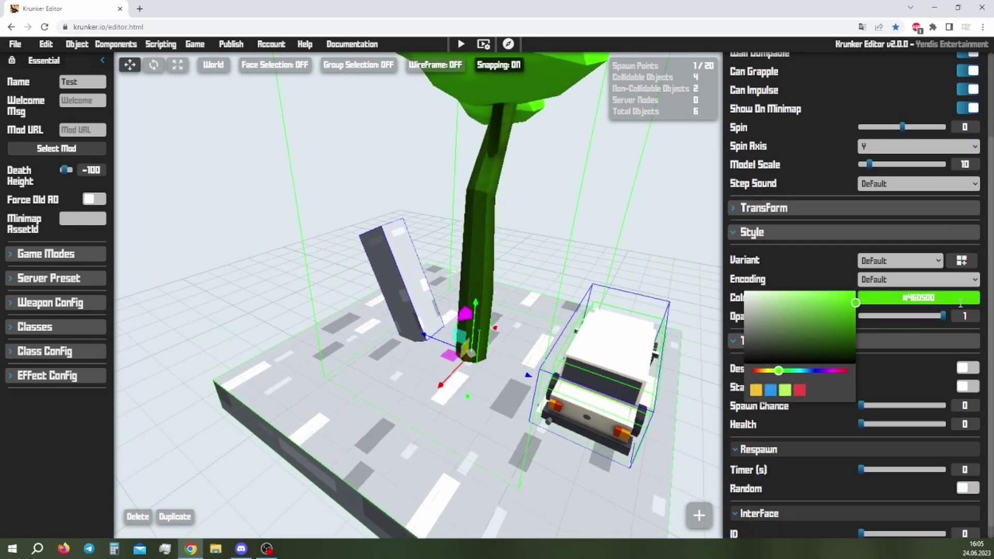
Step: Move the tree across the floor away from the spawn point and make it non-collidable
{"action": "key", "text": "w"}
{"action": "right_click_drag", "start_coordinate": [641, 311], "coordinate": [689, 300]}
{"action": "right_click_drag", "start_coordinate": [591, 290], "coordinate": [518, 331]}
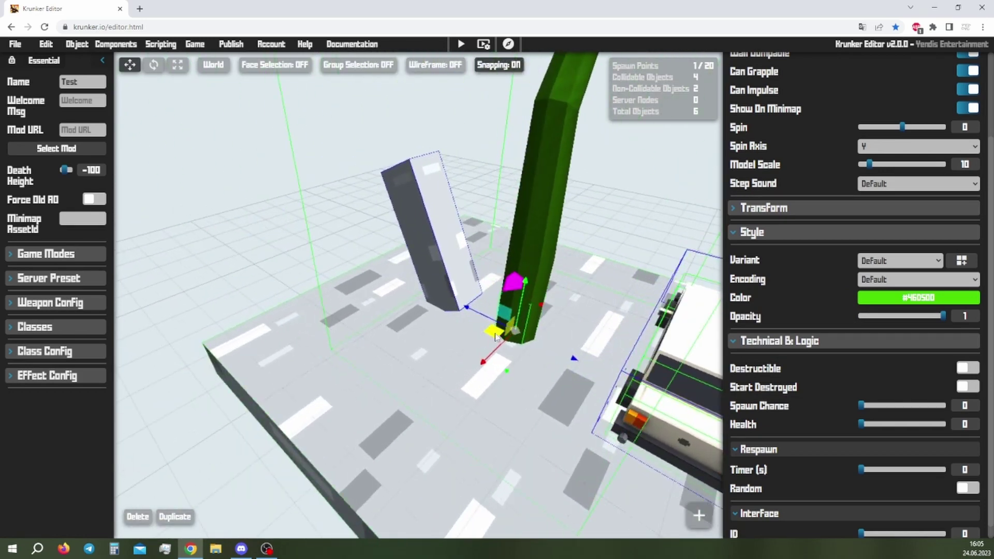
{"action": "left_click_drag", "start_coordinate": [495, 337], "coordinate": [447, 346]}
{"action": "key", "text": "c"}
{"action": "right_click_drag", "start_coordinate": [447, 346], "coordinate": [546, 300]}
Step: Add a Cylinder and move it onto the base of the tree trunk
{"action": "key", "text": "shift+a"}
{"action": "type", "text": "cy"}
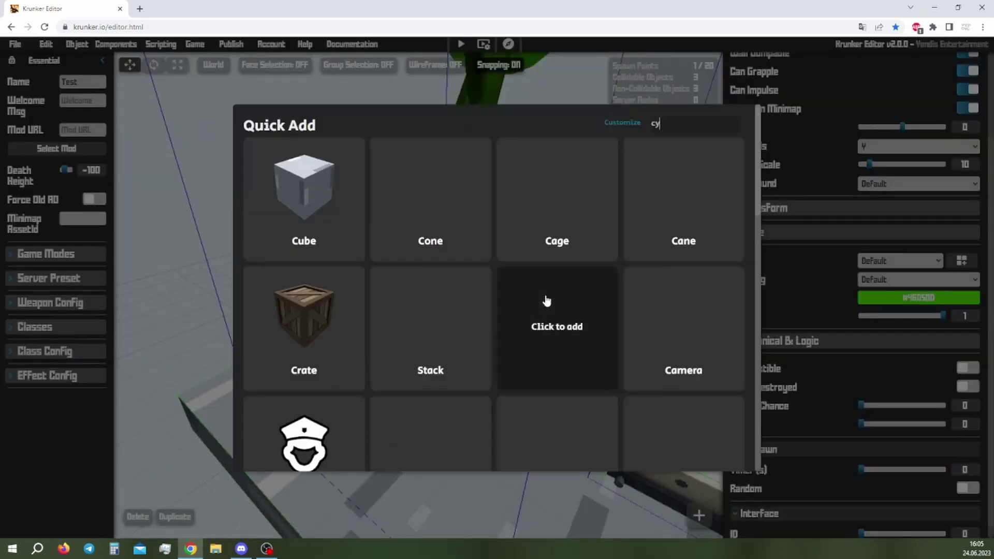
{"action": "key", "text": "Return"}
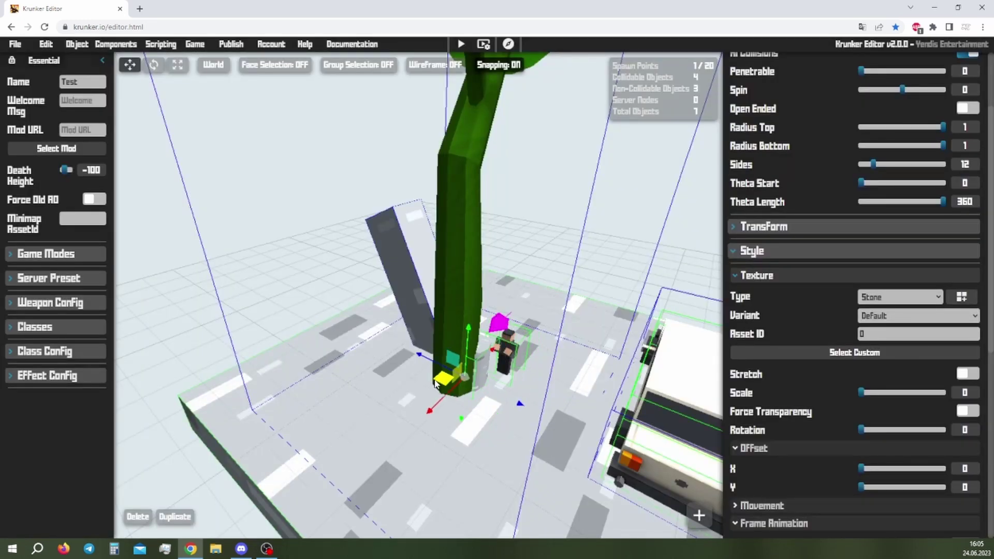
{"action": "left_click_drag", "start_coordinate": [435, 382], "coordinate": [423, 391]}
{"action": "key", "text": "c"}
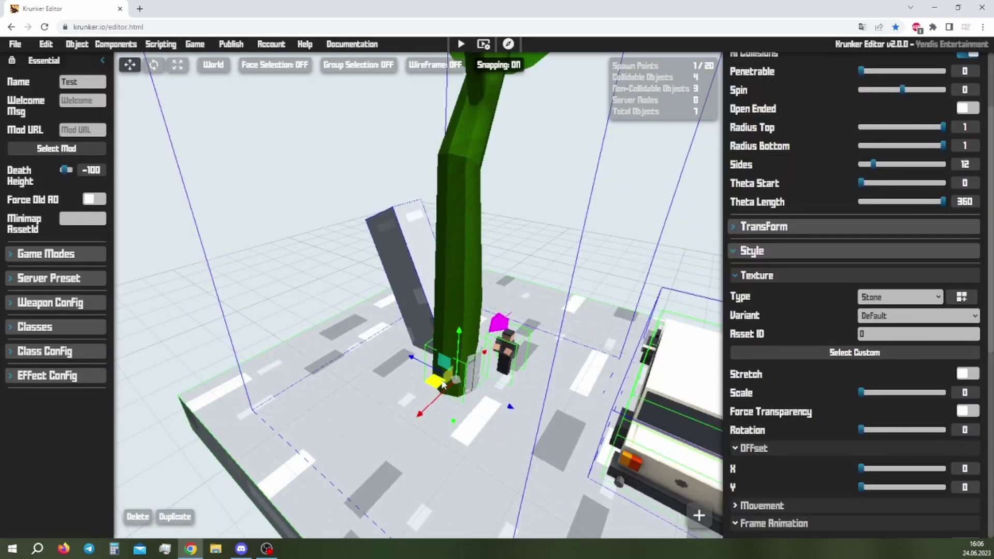
Step: Stretch the cylinder upward along the tree trunk and make it invisible
{"action": "left_click_drag", "start_coordinate": [449, 353], "coordinate": [471, 107]}
{"action": "left_click_drag", "start_coordinate": [460, 332], "coordinate": [460, 319]}
{"action": "right_click_drag", "start_coordinate": [461, 319], "coordinate": [213, 253]}
{"action": "key", "text": "v"}
{"action": "key", "text": "1"}
Step: Duplicate the stone floor slab beside the original and raise the copy
{"action": "scroll", "coordinate": [414, 248], "scroll_direction": "down", "scroll_amount": 10}
{"action": "scroll", "coordinate": [415, 248], "scroll_direction": "up", "scroll_amount": 8}
{"action": "right_click_drag", "start_coordinate": [290, 259], "coordinate": [501, 281]}
{"action": "left_click", "coordinate": [501, 281]}
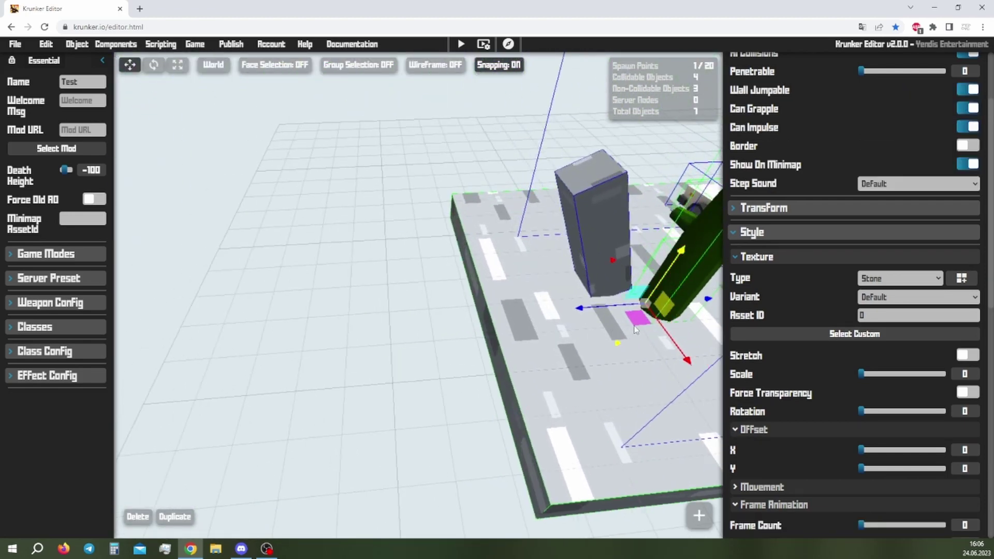
{"action": "key", "text": "ctrl+v"}
{"action": "right_click_drag", "start_coordinate": [636, 330], "coordinate": [325, 294]}
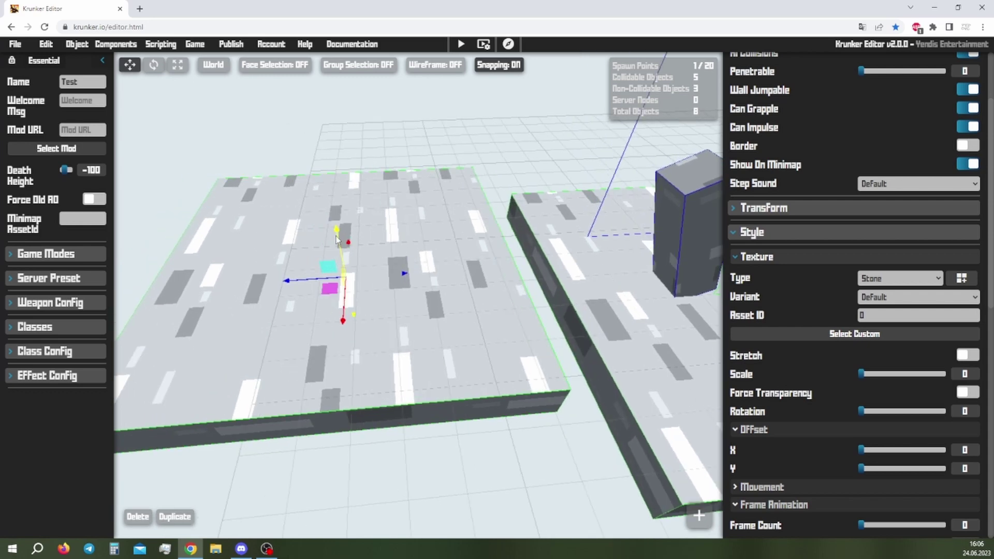
{"action": "left_click_drag", "start_coordinate": [337, 239], "coordinate": [348, 191]}
Step: Apply the Brick texture in the Light variant to the copied slab
{"action": "left_click", "coordinate": [962, 278]}
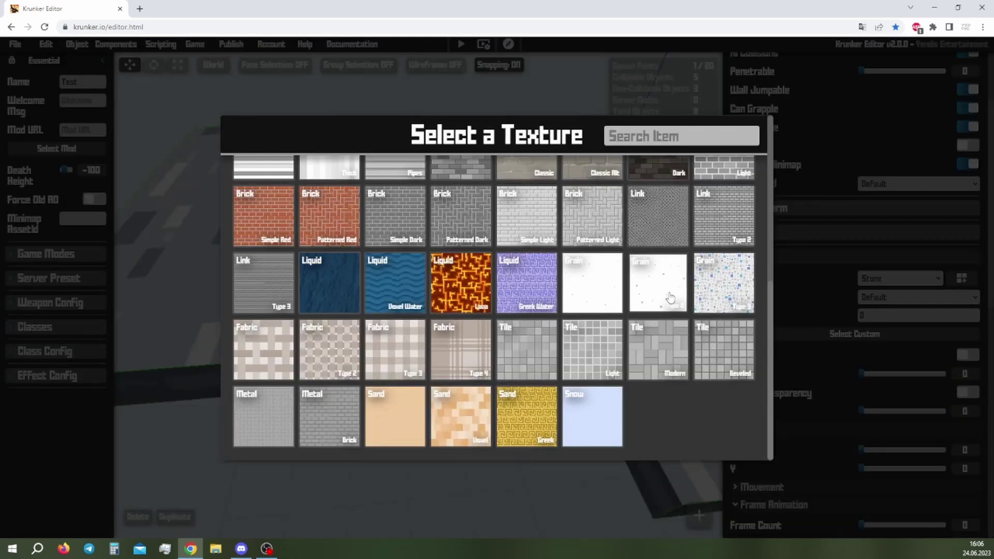
{"action": "scroll", "coordinate": [683, 311], "scroll_direction": "down", "scroll_amount": 3}
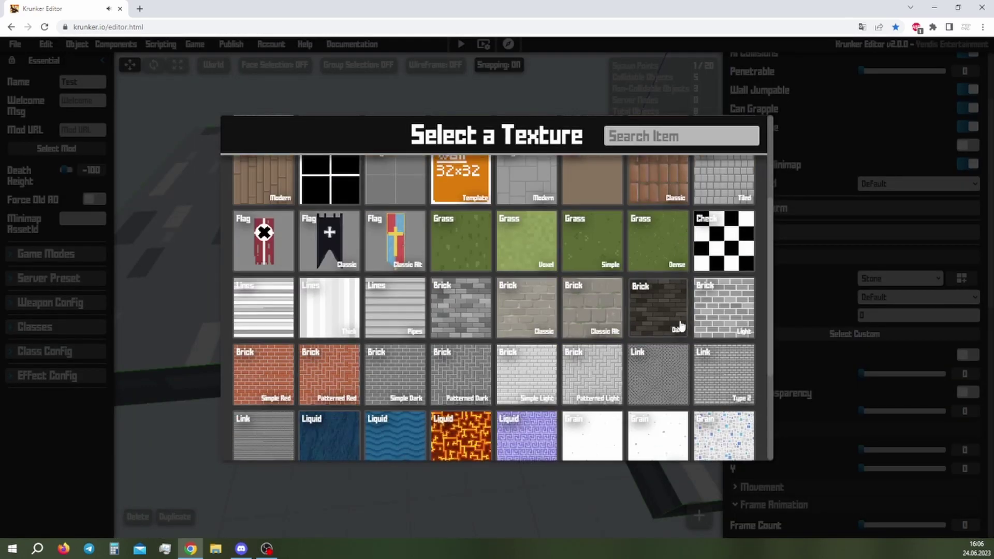
{"action": "left_click", "coordinate": [711, 315]}
Step: Set the brick slab's color to dark gray #656565
{"action": "scroll", "coordinate": [711, 314], "scroll_direction": "up", "scroll_amount": 3}
{"action": "scroll", "coordinate": [946, 406], "scroll_direction": "down", "scroll_amount": 6}
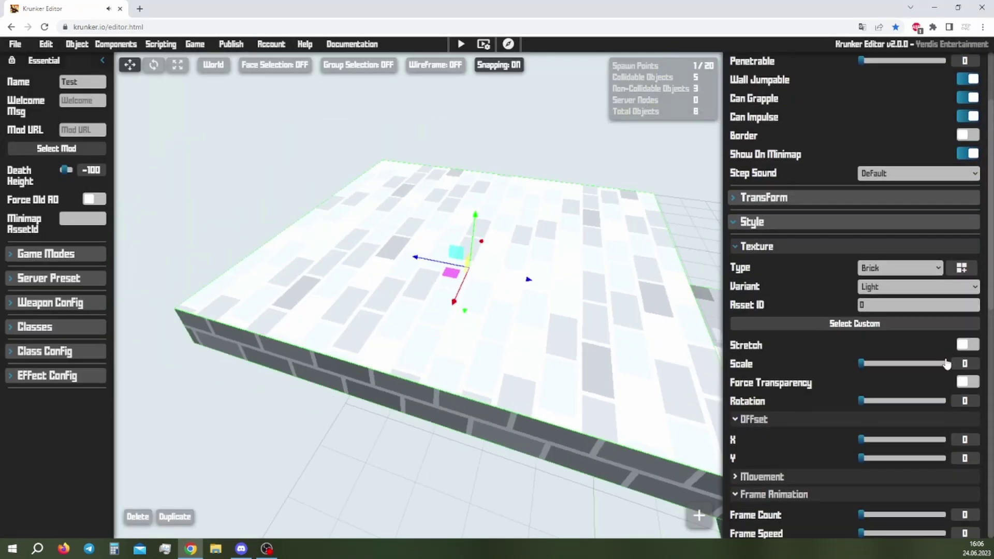
{"action": "left_click", "coordinate": [908, 278]}
{"action": "left_click_drag", "start_coordinate": [793, 317], "coordinate": [711, 319]}
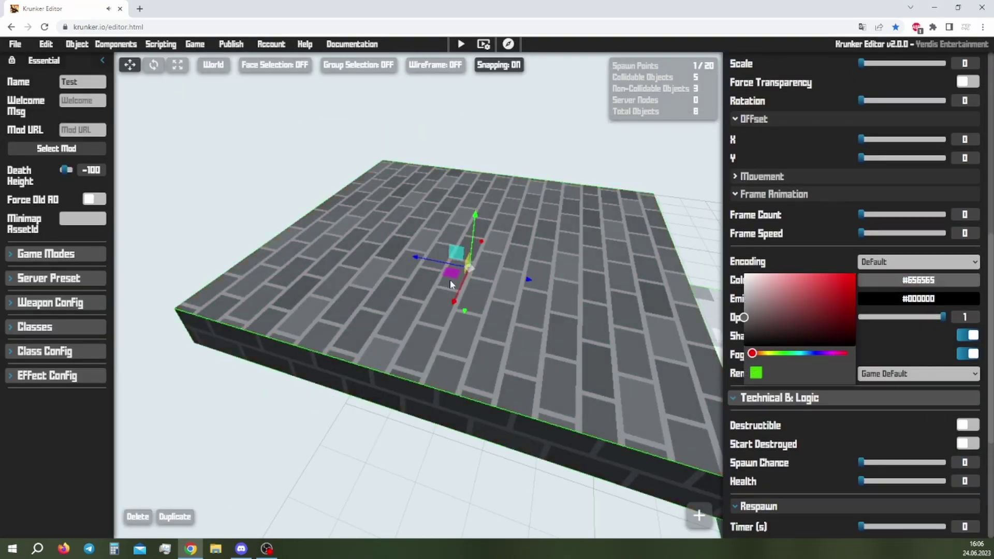
Step: Duplicate the brick slab with the copy overlapping it and apply the Grass texture in the Dense variant to the copy
{"action": "left_click_drag", "start_coordinate": [449, 280], "coordinate": [380, 327]}
{"action": "scroll", "coordinate": [939, 275], "scroll_direction": "up", "scroll_amount": 8}
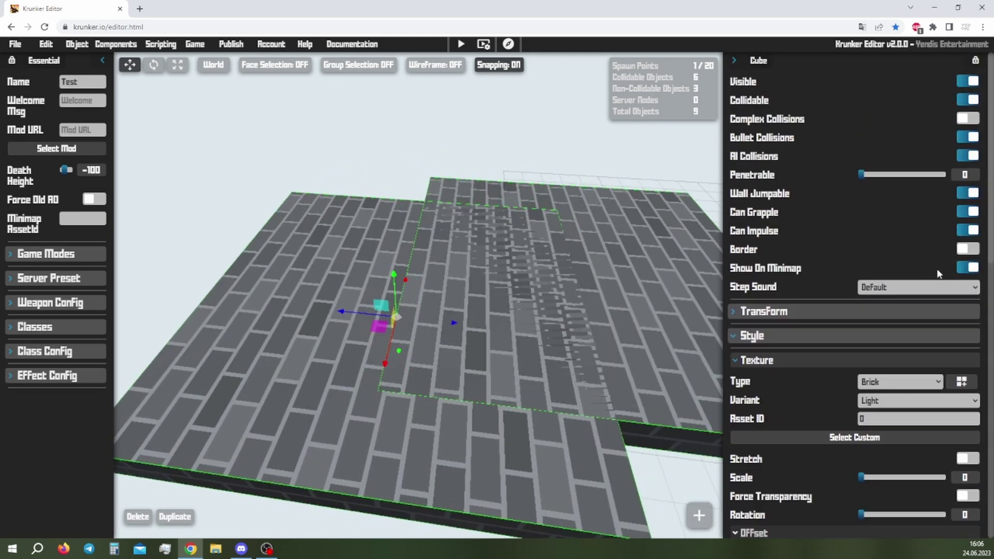
{"action": "left_click", "coordinate": [961, 381]}
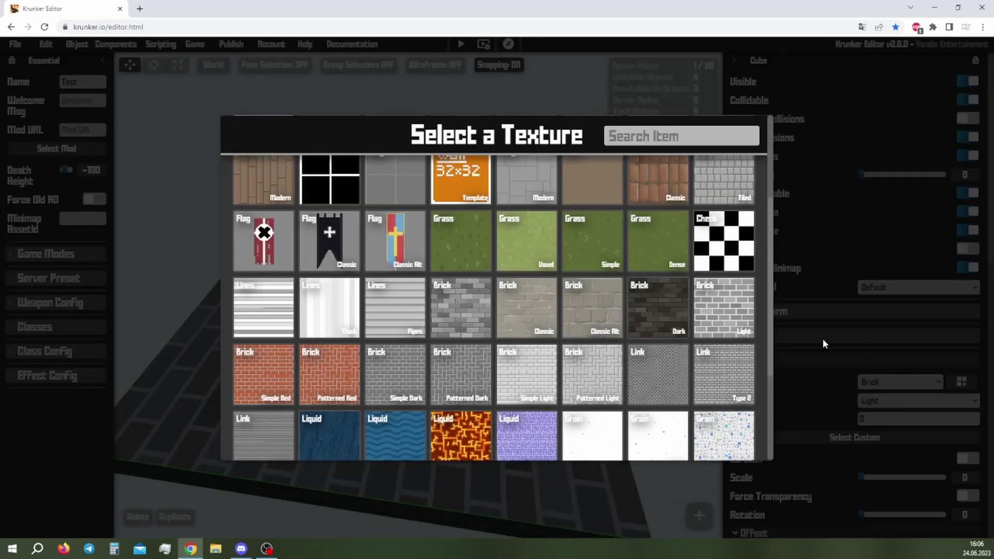
{"action": "left_click", "coordinate": [658, 241]}
Step: Lower the grass slab slightly so its top sits just below the brick slab's surface
{"action": "right_click_drag", "start_coordinate": [419, 295], "coordinate": [552, 241]}
{"action": "key", "text": "w"}
{"action": "key", "text": "s"}
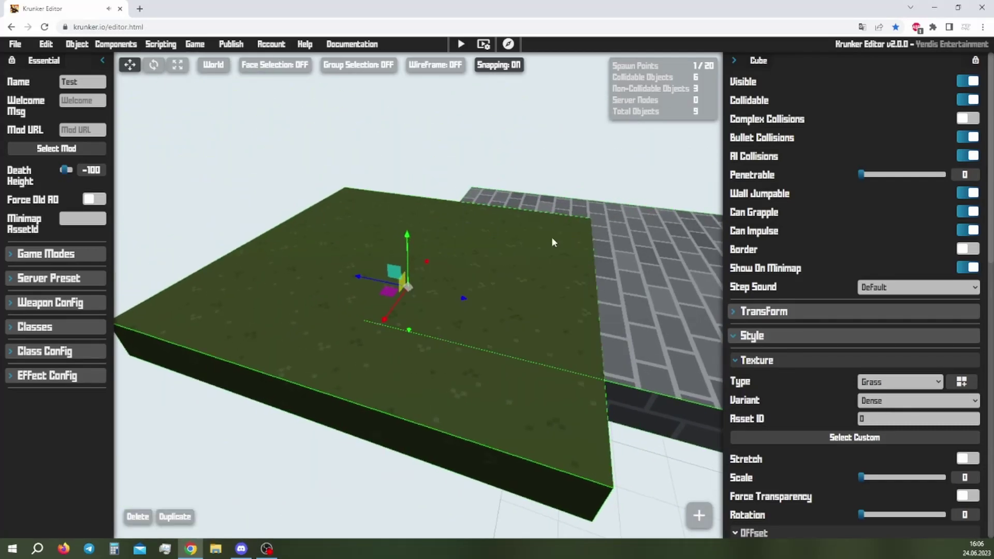
{"action": "left_click_drag", "start_coordinate": [409, 250], "coordinate": [410, 255]}
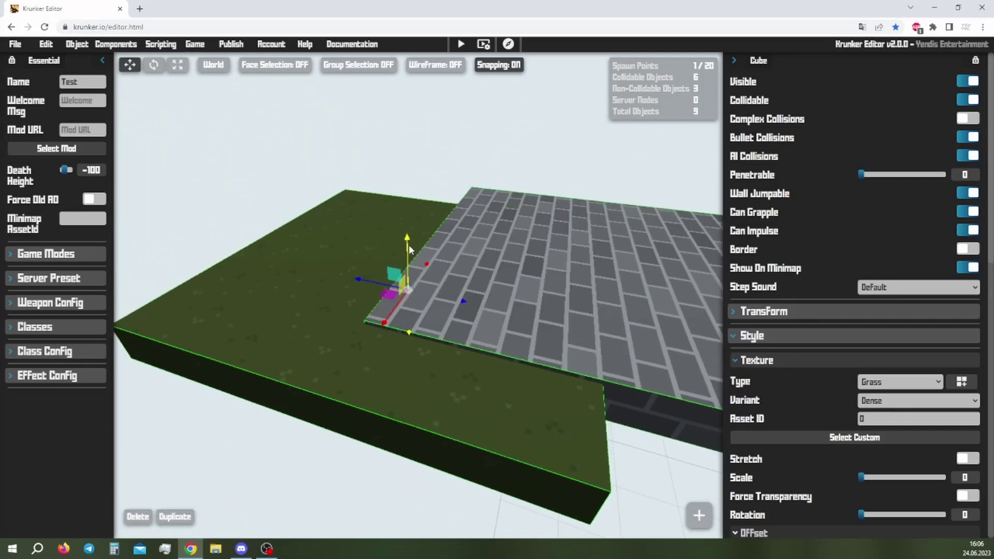
Step: Raise the grass slab slightly until its top is level with the brick slab's surface
{"action": "right_click_drag", "start_coordinate": [415, 257], "coordinate": [361, 230]}
{"action": "key", "text": "a"}
{"action": "key", "text": "d"}
{"action": "key", "text": "a"}
{"action": "key", "text": "d"}
{"action": "key", "text": "a"}
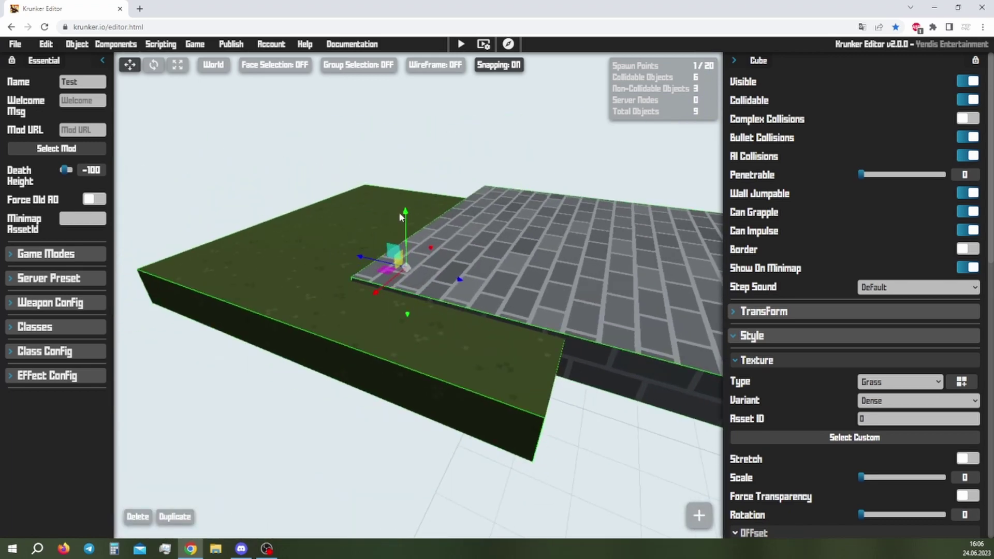
{"action": "left_click_drag", "start_coordinate": [406, 215], "coordinate": [406, 213]}
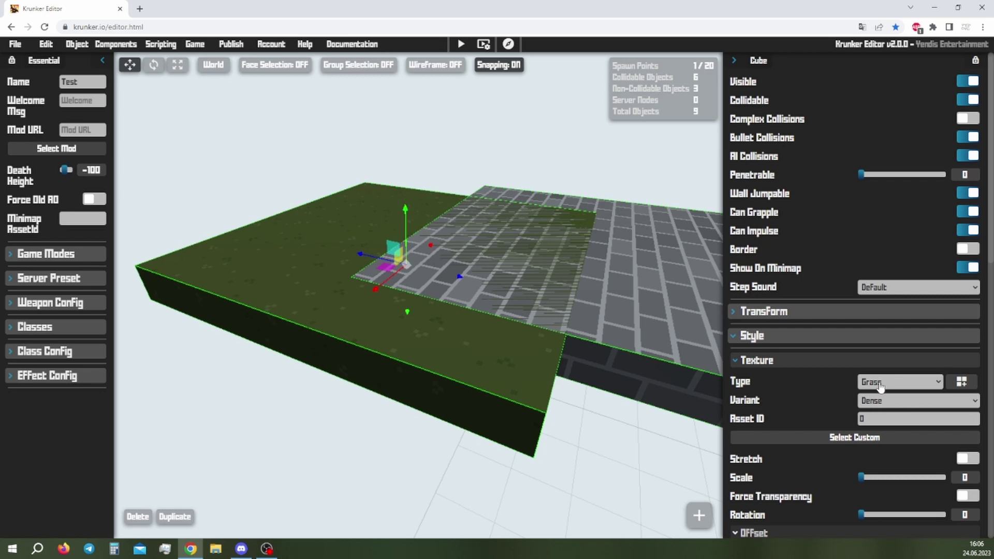
Step: Set the grass slab's height to 9.99 so its top sits slightly below the brick slab's surface
{"action": "left_click", "coordinate": [803, 312]}
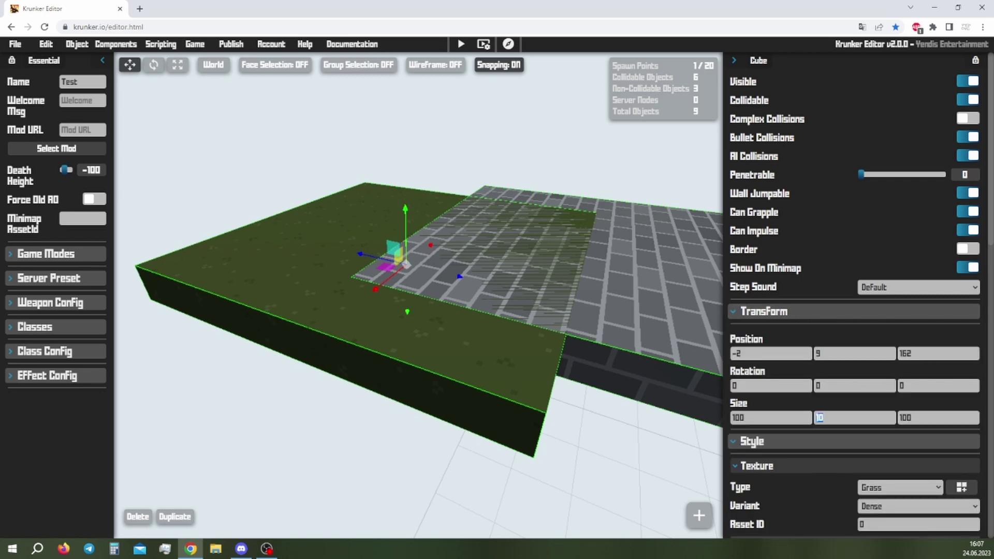
{"action": "type", "text": "9.9"}
{"action": "key", "text": "w"}
{"action": "mouse_move", "coordinate": [608, 335]}
{"action": "right_mouse_down"}
{"action": "mouse_move", "coordinate": [648, 329]}
{"action": "mouse_move", "coordinate": [616, 317]}
{"action": "right_mouse_up"}
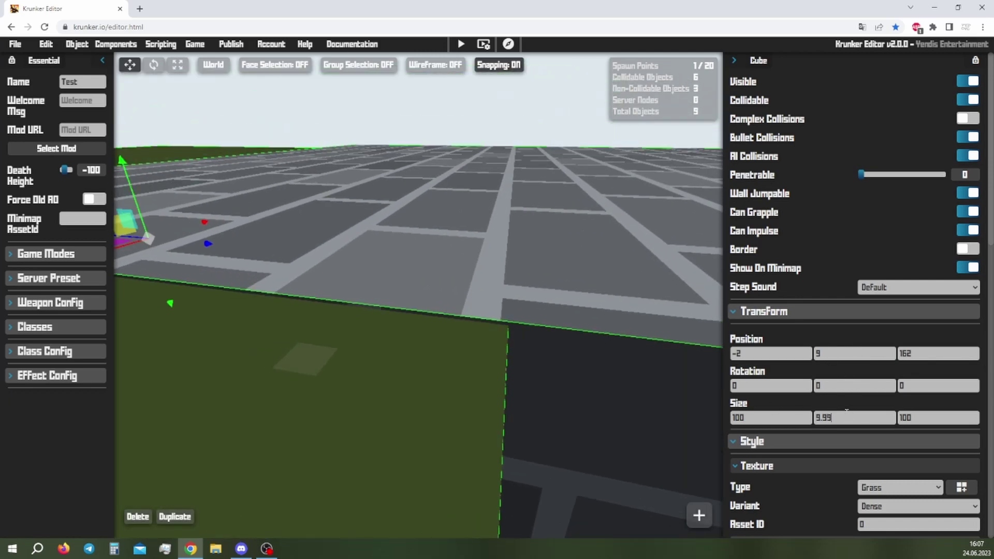
{"action": "right_click_drag", "start_coordinate": [611, 332], "coordinate": [456, 346]}
{"action": "key", "text": "s"}
{"action": "key", "text": "w"}
{"action": "key", "text": "w"}
{"action": "key", "text": "d"}
{"action": "key", "text": "s"}
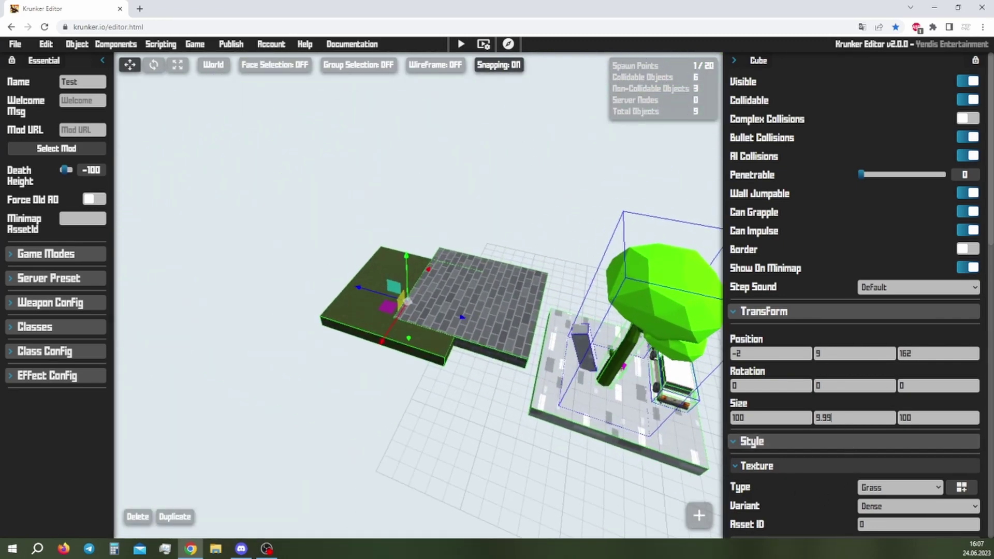
Step: Duplicate the brick slab beside the original and reshape the copy into an upright wall sized 10 × 67 × 42
{"action": "key", "text": "s"}
{"action": "mouse_move", "coordinate": [414, 310]}
{"action": "right_mouse_down"}
{"action": "mouse_move", "coordinate": [461, 310]}
{"action": "mouse_move", "coordinate": [342, 311]}
{"action": "mouse_move", "coordinate": [502, 295]}
{"action": "mouse_move", "coordinate": [539, 326]}
{"action": "mouse_move", "coordinate": [461, 285]}
{"action": "mouse_move", "coordinate": [445, 284]}
{"action": "mouse_move", "coordinate": [432, 311]}
{"action": "right_mouse_up"}
{"action": "key", "text": "w"}
{"action": "key", "text": "w"}
{"action": "key", "text": "d"}
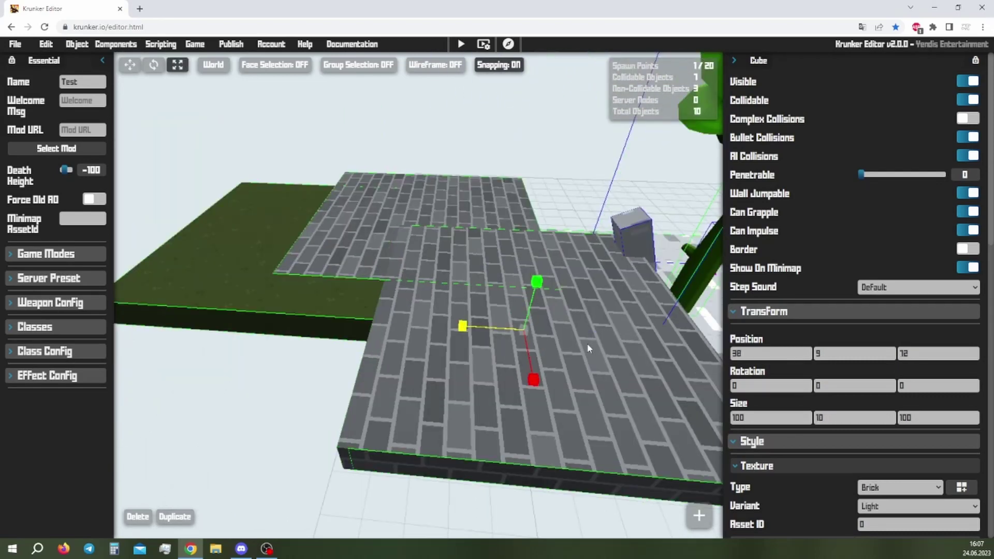
{"action": "left_click_drag", "start_coordinate": [463, 326], "coordinate": [499, 388]}
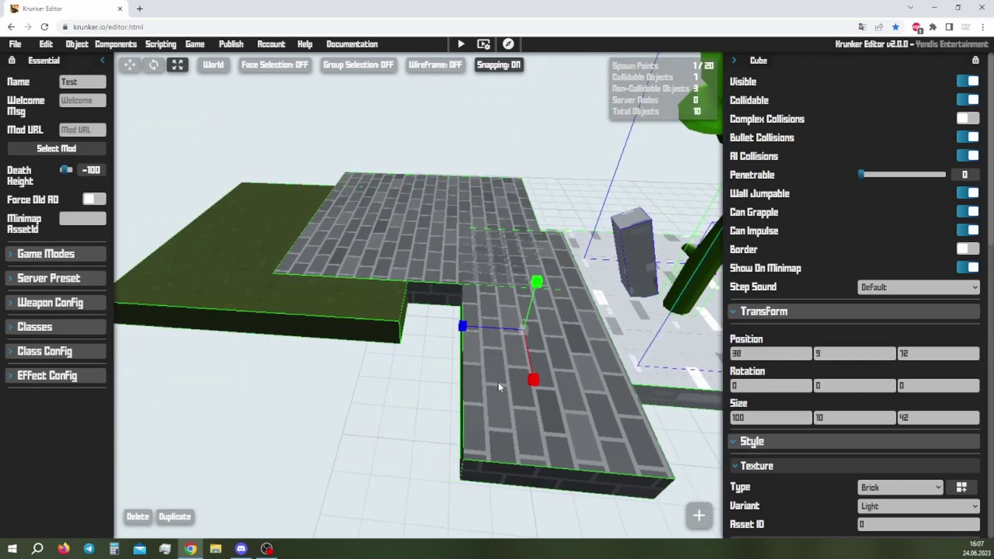
{"action": "left_click_drag", "start_coordinate": [524, 339], "coordinate": [539, 322]}
{"action": "left_click_drag", "start_coordinate": [533, 380], "coordinate": [526, 329]}
{"action": "left_click_drag", "start_coordinate": [537, 282], "coordinate": [486, 282]}
{"action": "key", "text": "1"}
{"action": "right_click_drag", "start_coordinate": [435, 308], "coordinate": [400, 310]}
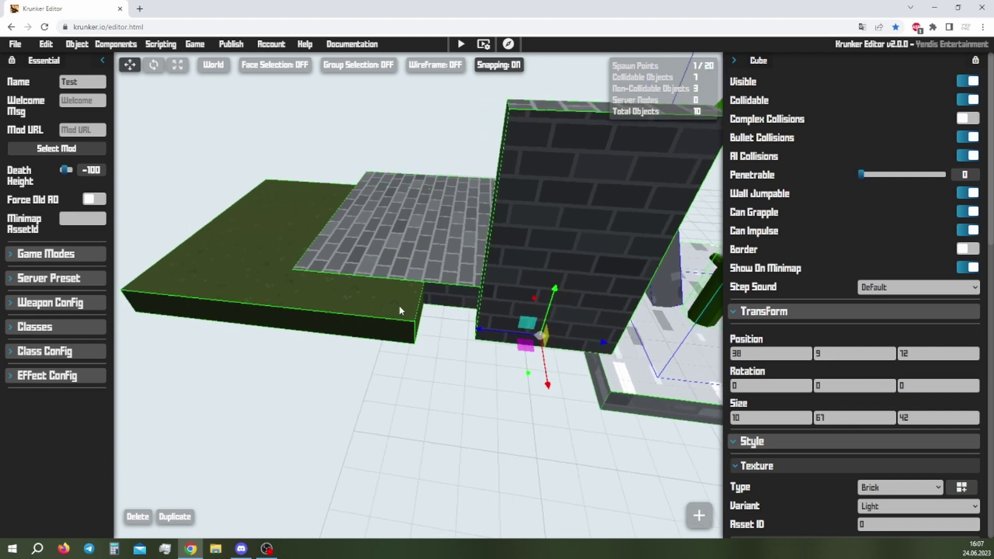
Step: Duplicate the brick wall with a length of 43 and place the copy at 38, 9, 111, slightly overlapping the first wall
{"action": "left_click", "coordinate": [505, 289]}
{"action": "left_click_drag", "start_coordinate": [528, 349], "coordinate": [397, 338]}
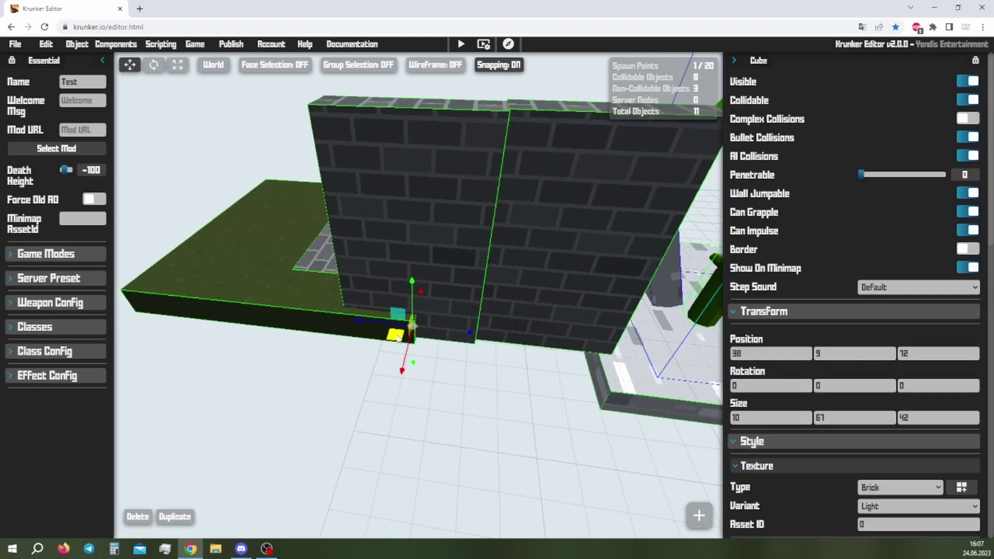
{"action": "key", "text": "1"}
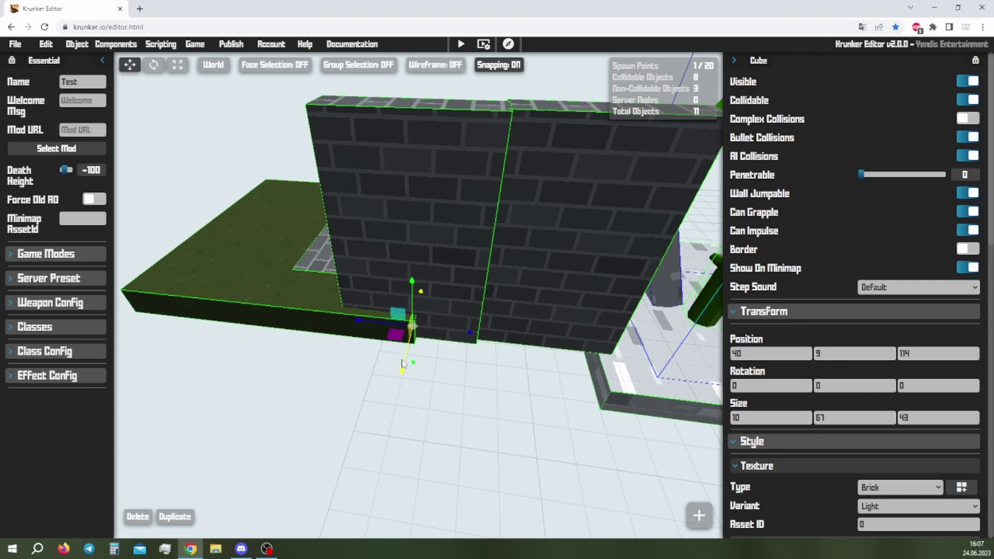
{"action": "left_click_drag", "start_coordinate": [404, 358], "coordinate": [405, 354]}
{"action": "key", "text": "w"}
{"action": "mouse_move", "coordinate": [406, 354]}
{"action": "right_mouse_down"}
{"action": "mouse_move", "coordinate": [425, 353]}
{"action": "mouse_move", "coordinate": [430, 340]}
{"action": "mouse_move", "coordinate": [396, 344]}
{"action": "right_mouse_up"}
{"action": "key", "text": "s"}
{"action": "key", "text": "w"}
{"action": "left_click_drag", "start_coordinate": [300, 374], "coordinate": [312, 375]}
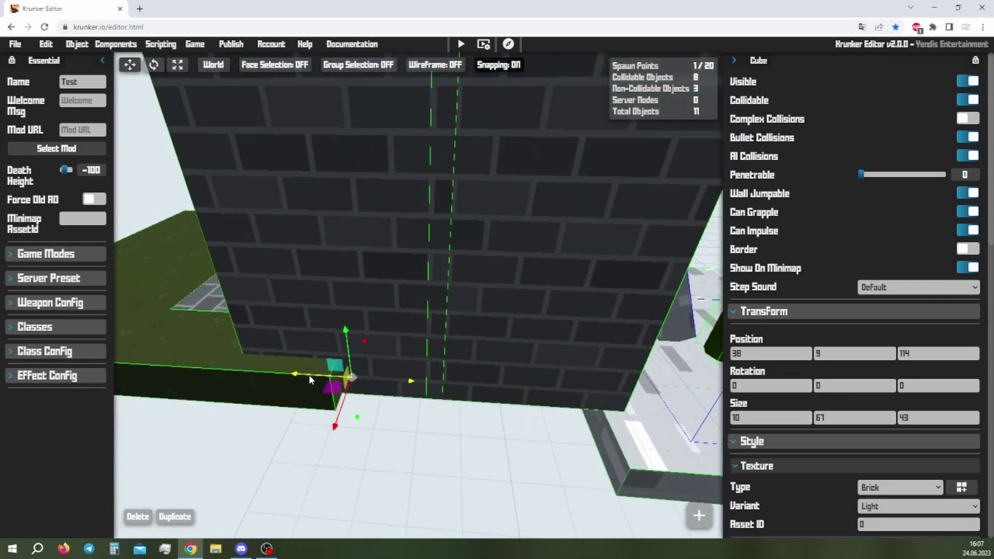
Step: Apply the Brick texture in the Simple Red variant to the duplicated wall
{"action": "key", "text": "r"}
{"action": "mouse_move", "coordinate": [324, 379]}
{"action": "right_mouse_down"}
{"action": "mouse_move", "coordinate": [337, 363]}
{"action": "mouse_move", "coordinate": [321, 363]}
{"action": "right_mouse_up"}
{"action": "key", "text": "s"}
{"action": "key", "text": "w"}
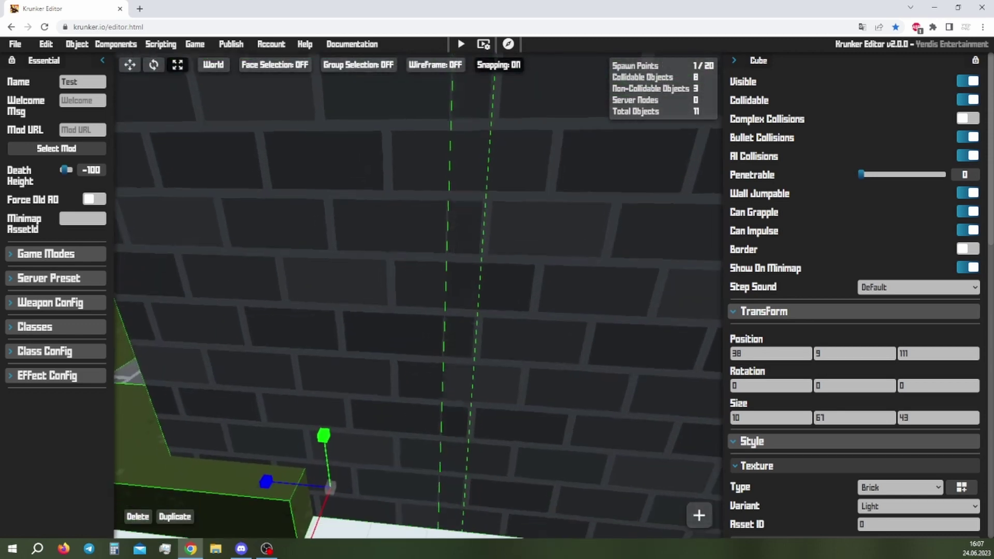
{"action": "key", "text": "s"}
{"action": "left_click", "coordinate": [962, 487]}
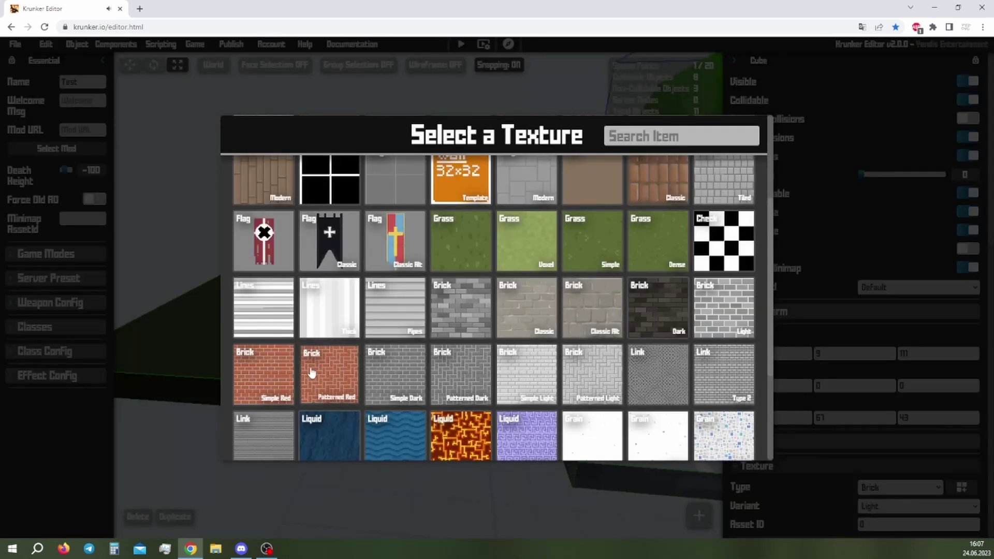
{"action": "left_click", "coordinate": [263, 373]}
Step: Add a basic building block and move it to the seam between the red and gray brick walls
{"action": "key", "text": "w"}
{"action": "key", "text": "s"}
{"action": "mouse_move", "coordinate": [477, 357]}
{"action": "right_mouse_down"}
{"action": "mouse_move", "coordinate": [464, 353]}
{"action": "mouse_move", "coordinate": [479, 365]}
{"action": "mouse_move", "coordinate": [477, 356]}
{"action": "right_mouse_up"}
{"action": "key", "text": "w"}
{"action": "key", "text": "w"}
{"action": "key", "text": "shift+a"}
{"action": "left_click", "coordinate": [293, 313]}
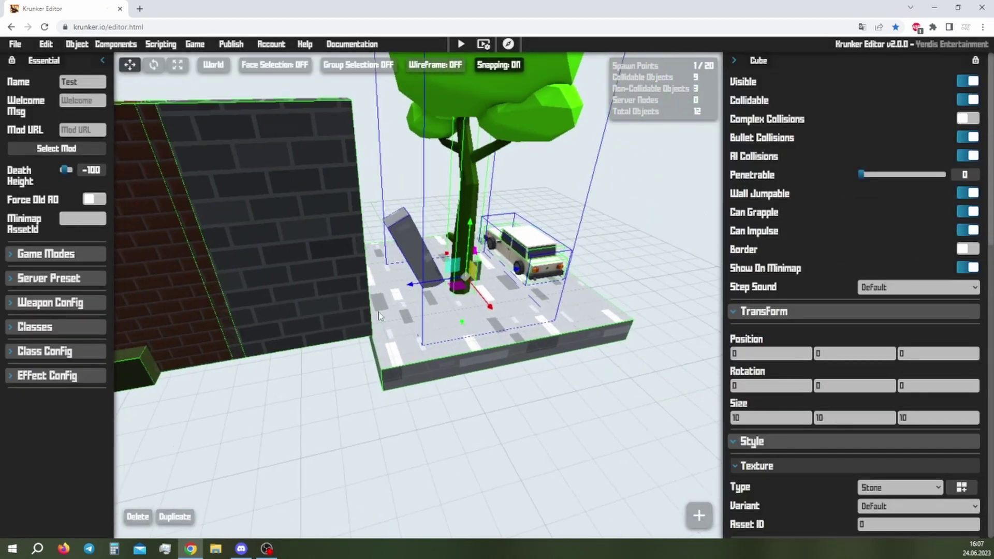
{"action": "key", "text": "a"}
{"action": "key", "text": "w"}
{"action": "left_click_drag", "start_coordinate": [455, 290], "coordinate": [282, 439]}
Step: Stretch the block into a pillar 84 high and shift it to 41, 0, 91 so it covers the wall seam
{"action": "left_click_drag", "start_coordinate": [303, 351], "coordinate": [273, 224]}
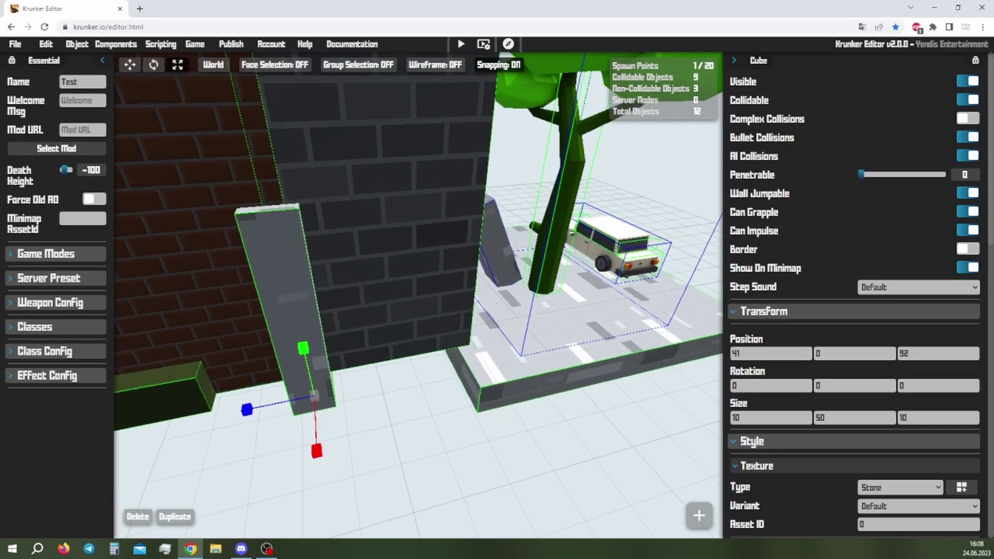
{"action": "right_click_drag", "start_coordinate": [273, 224], "coordinate": [249, 202]}
{"action": "left_click_drag", "start_coordinate": [433, 478], "coordinate": [428, 365]}
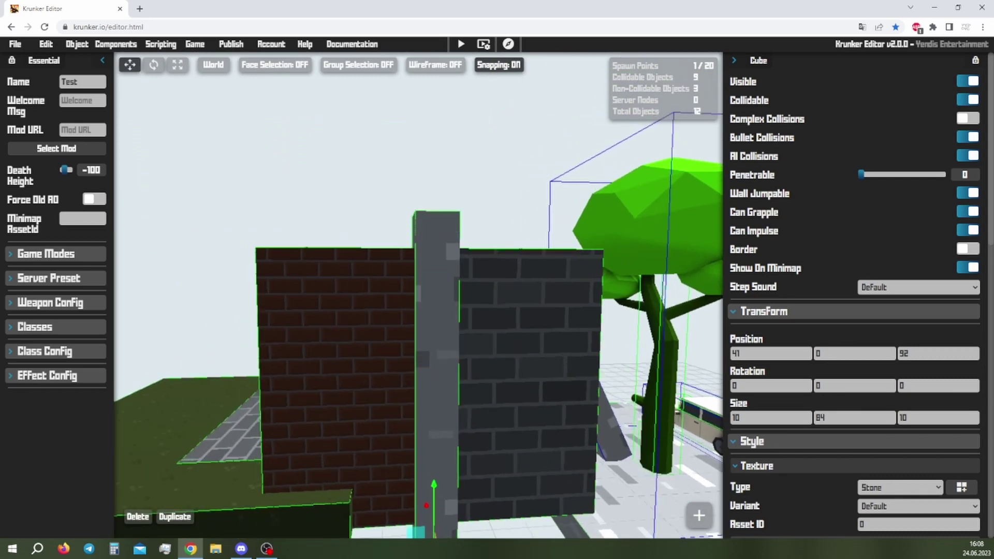
{"action": "right_click_drag", "start_coordinate": [428, 365], "coordinate": [414, 411]}
{"action": "key", "text": "s"}
{"action": "left_click_drag", "start_coordinate": [397, 411], "coordinate": [450, 426]}
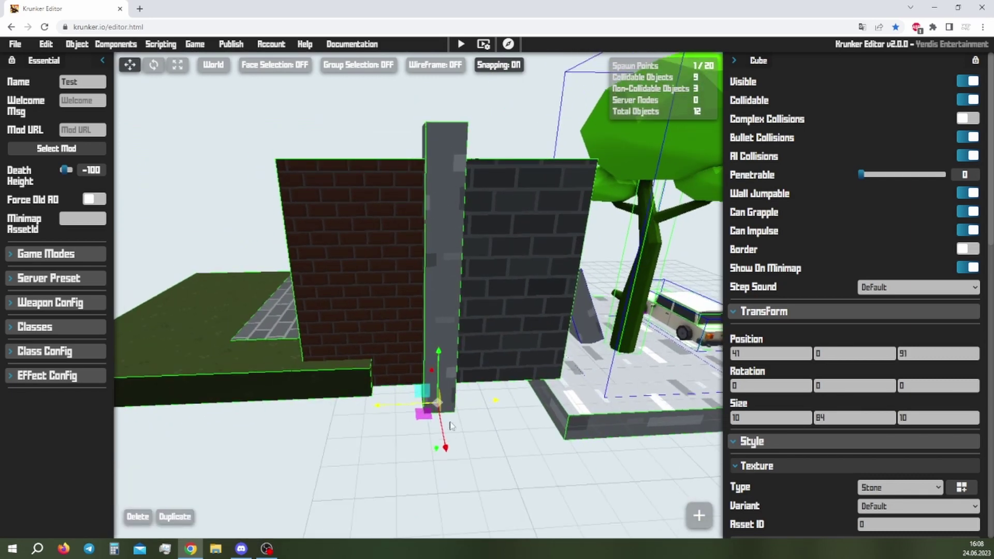
Step: Apply the Grain texture in the Type 2 variant to the pillar and tint it light gray
{"action": "left_click", "coordinate": [960, 488]}
{"action": "scroll", "coordinate": [655, 373], "scroll_direction": "down", "scroll_amount": 3}
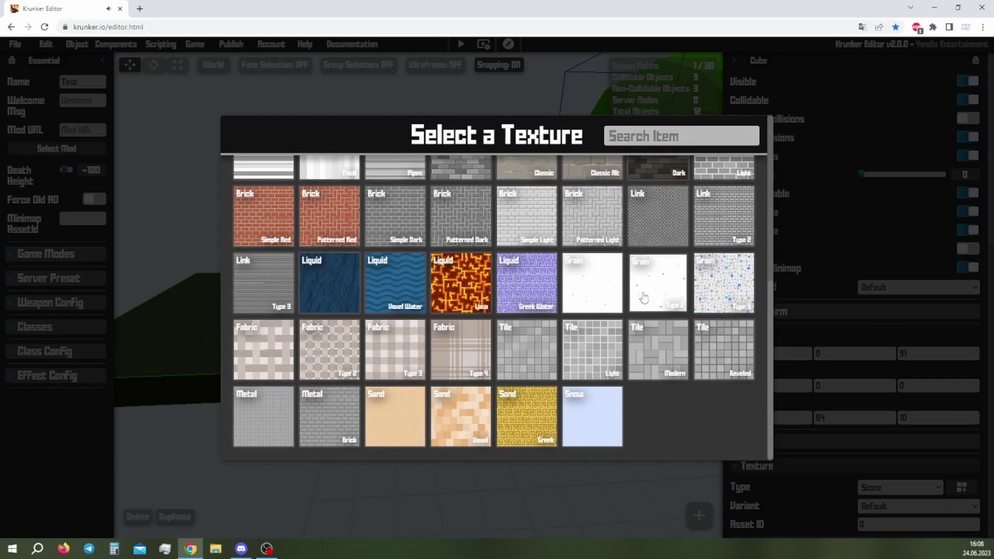
{"action": "left_click", "coordinate": [643, 297]}
{"action": "scroll", "coordinate": [834, 366], "scroll_direction": "down", "scroll_amount": 8}
{"action": "left_click", "coordinate": [930, 392]}
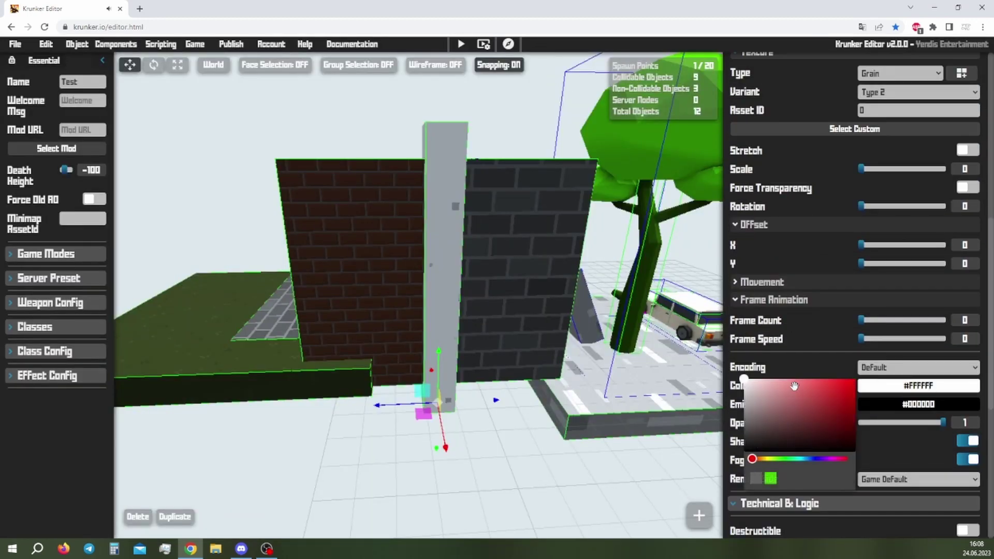
{"action": "left_click_drag", "start_coordinate": [792, 386], "coordinate": [715, 401]}
Step: Lighten the red brick wall's color and set the gray brick wall's color to #AFAFAF
{"action": "right_click_drag", "start_coordinate": [419, 297], "coordinate": [388, 287]}
{"action": "left_click", "coordinate": [388, 287]}
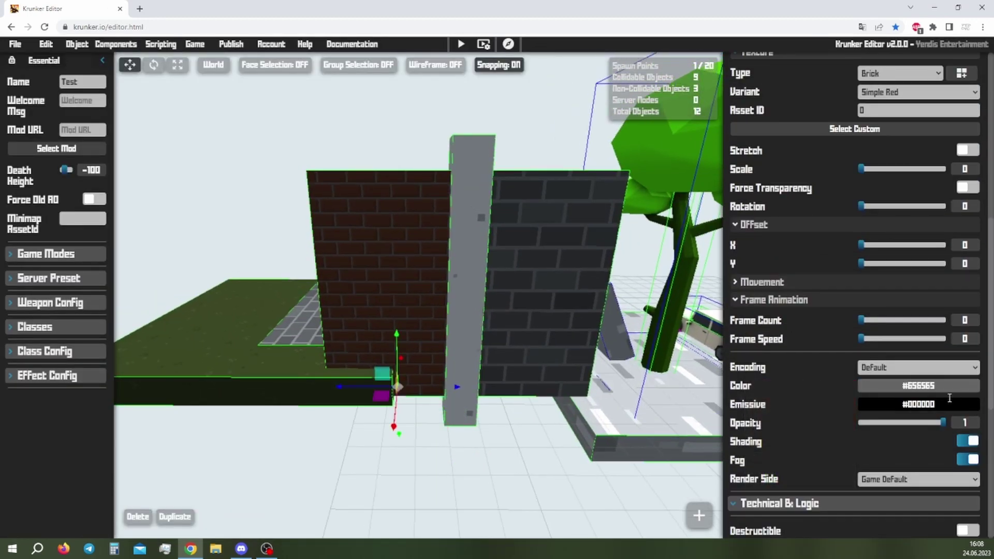
{"action": "left_click", "coordinate": [943, 389]}
{"action": "left_click_drag", "start_coordinate": [759, 406], "coordinate": [705, 414]}
{"action": "left_click", "coordinate": [566, 345]}
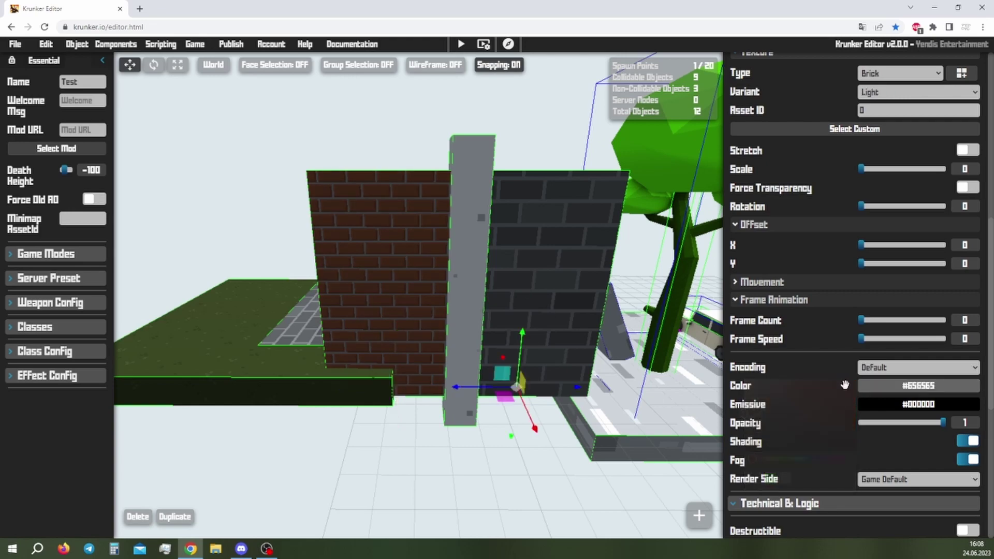
{"action": "left_click", "coordinate": [904, 388]}
{"action": "left_click_drag", "start_coordinate": [776, 404], "coordinate": [744, 402]}
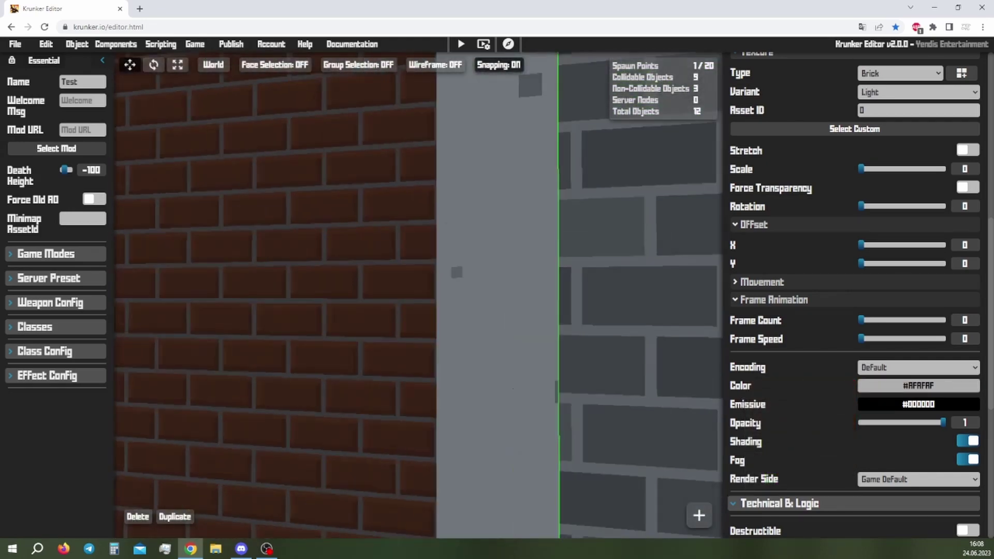
Step: Duplicate the stone floor platform and reshape the copy into a 63 × 10 × 28 walkway extending from its side at 81, -10, 29
{"action": "key", "text": "s"}
{"action": "key", "text": "d"}
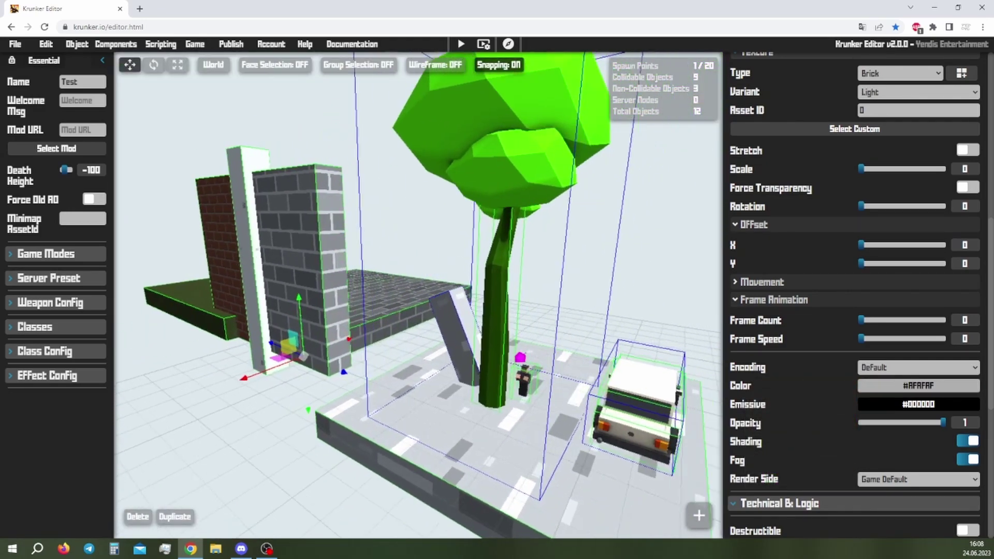
{"action": "left_click", "coordinate": [459, 345]}
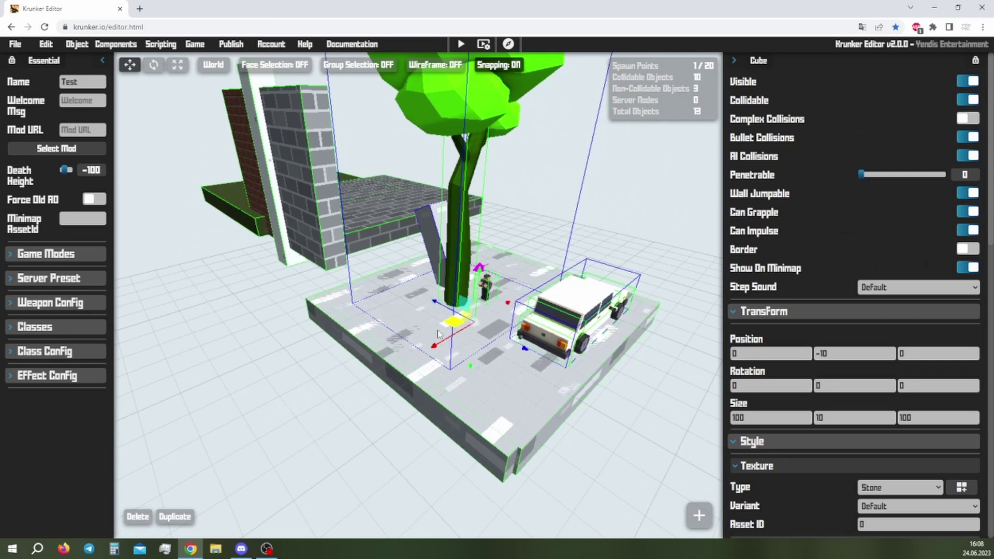
{"action": "left_click_drag", "start_coordinate": [437, 334], "coordinate": [399, 378]}
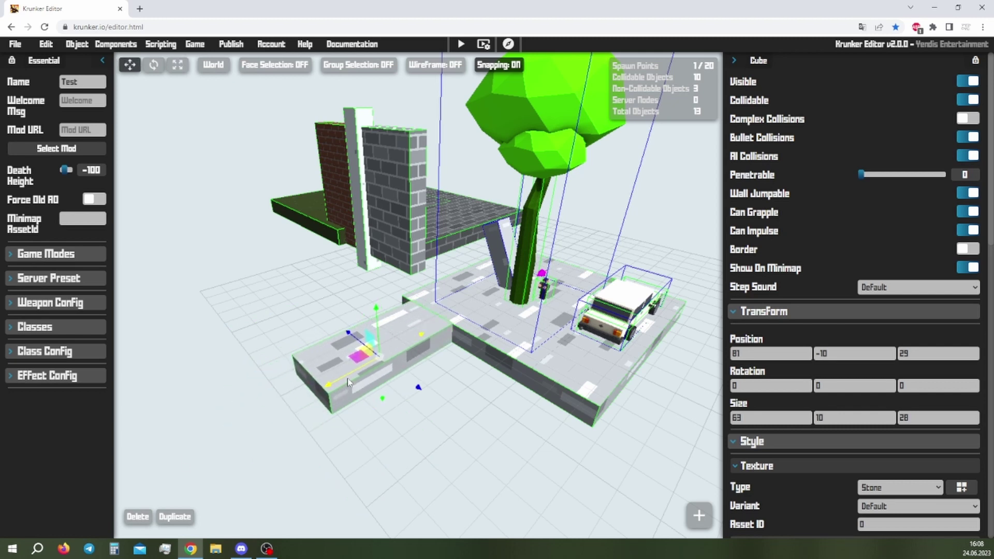
Step: Duplicate the walkway into two 31 × 26 × 28 stone blocks, stacked and offset, with the lower one at 95, -10, 25
{"action": "key", "text": "ctrl+d"}
{"action": "left_click_drag", "start_coordinate": [377, 331], "coordinate": [374, 274]}
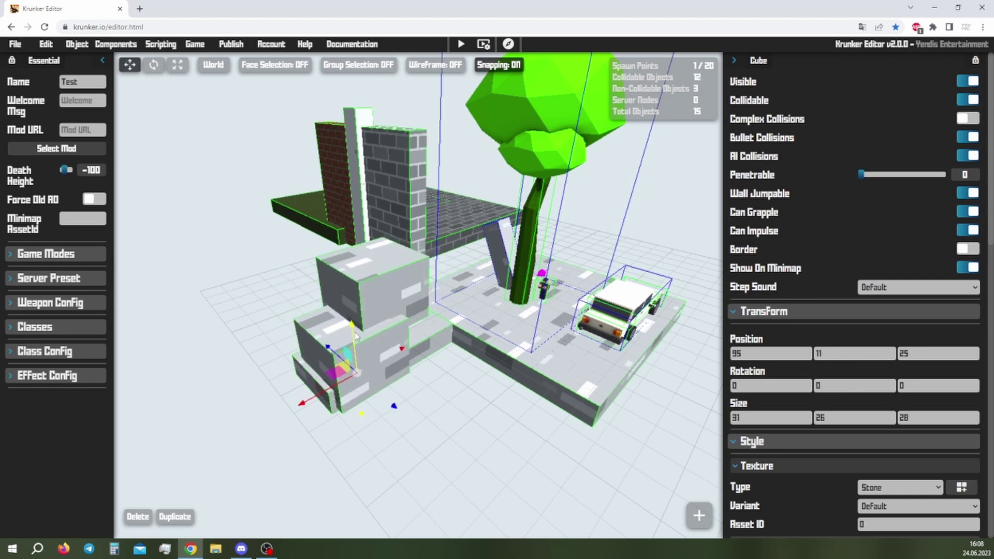
{"action": "left_click_drag", "start_coordinate": [356, 341], "coordinate": [357, 343]}
{"action": "left_click_drag", "start_coordinate": [429, 310], "coordinate": [363, 280]}
Step: Playtest the map, moving and jumping around the stone blocks to examine the tight space beneath the overhanging one
{"action": "scroll", "coordinate": [377, 287], "scroll_direction": "up", "scroll_amount": 5}
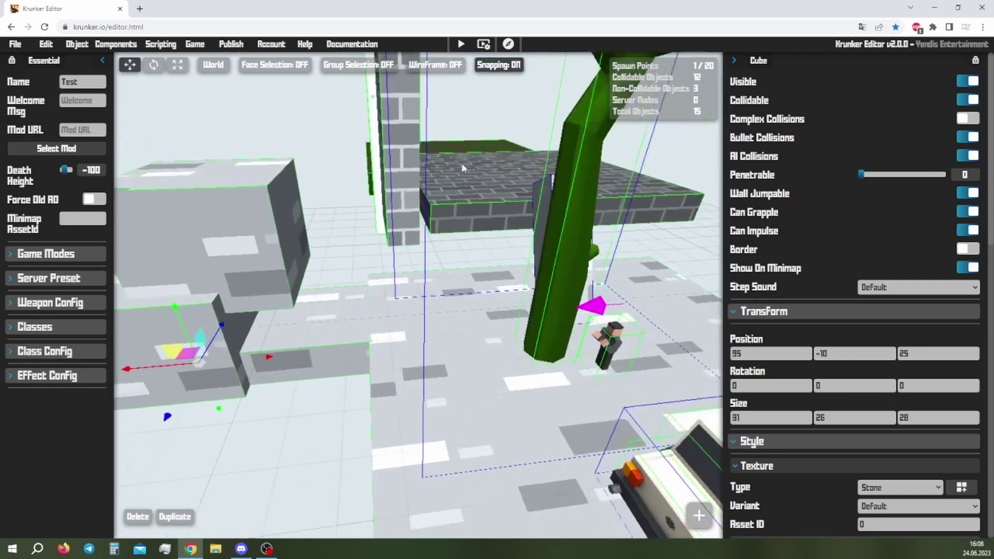
{"action": "scroll", "coordinate": [461, 163], "scroll_direction": "down", "scroll_amount": 3}
{"action": "left_click", "coordinate": [460, 45]}
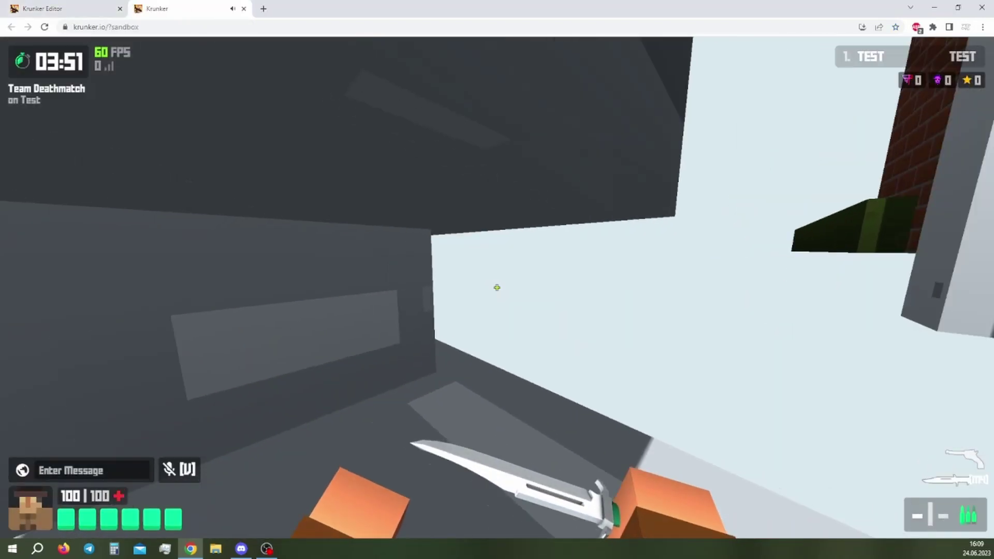
{"action": "key", "text": "w"}
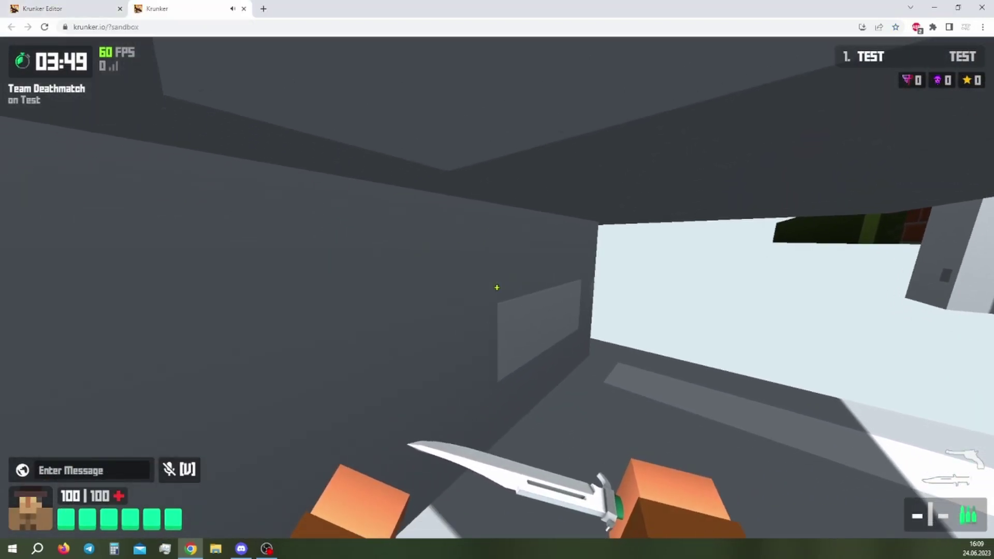
{"action": "key", "text": "w"}
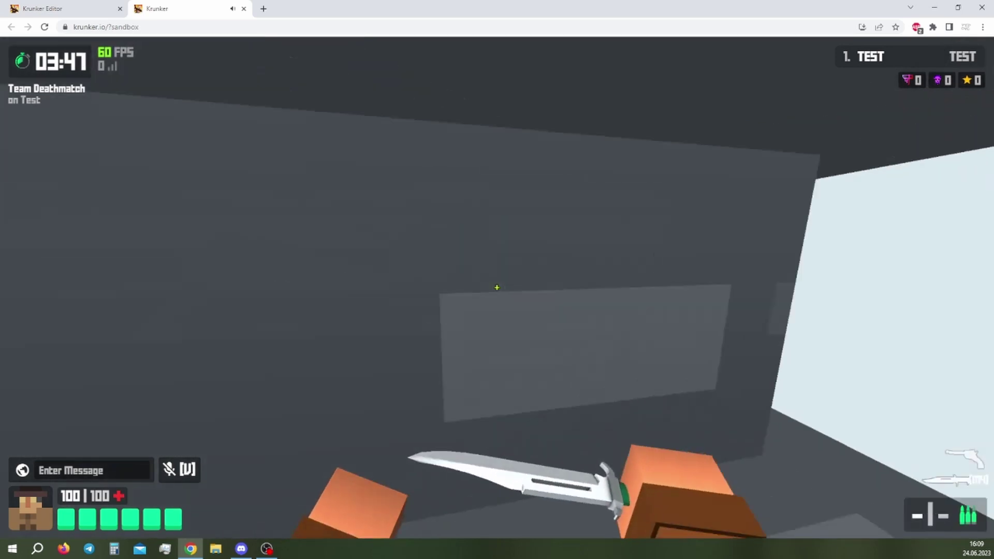
{"action": "key", "text": "w"}
{"action": "key", "text": "space"}
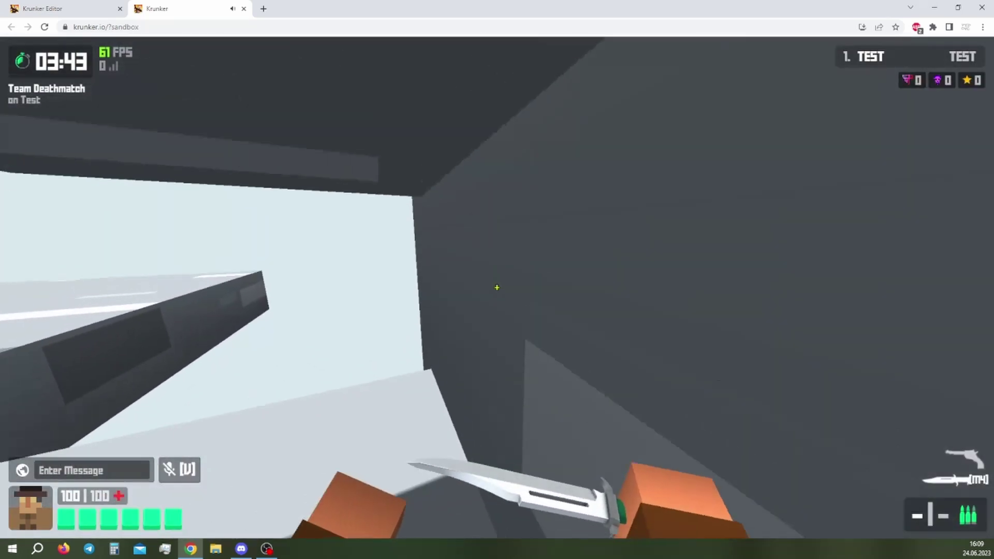
{"action": "key", "text": "space"}
{"action": "key", "text": "w"}
{"action": "key", "text": "space"}
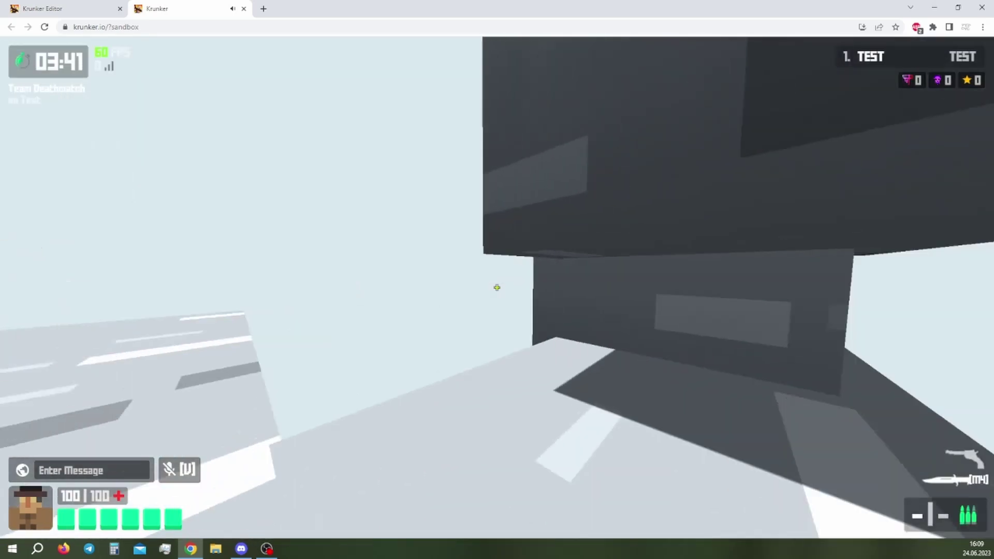
{"action": "key", "text": "s"}
{"action": "key", "text": "a"}
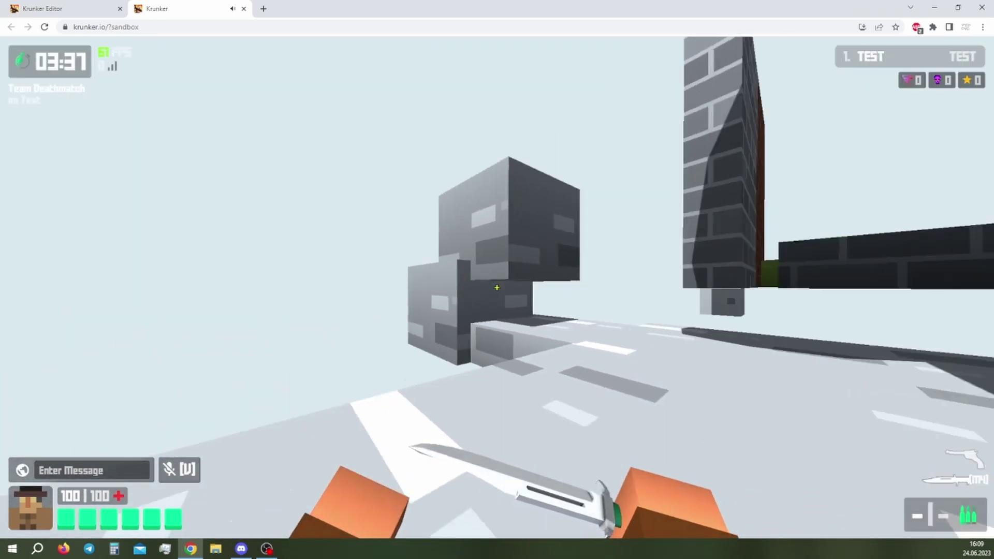
{"action": "key", "text": "d"}
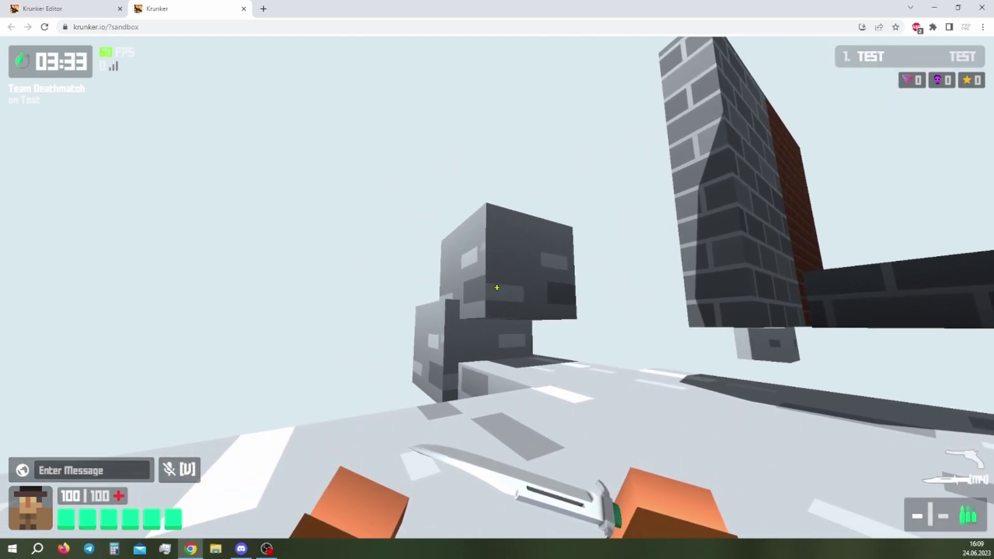
{"action": "key", "text": "Escape"}
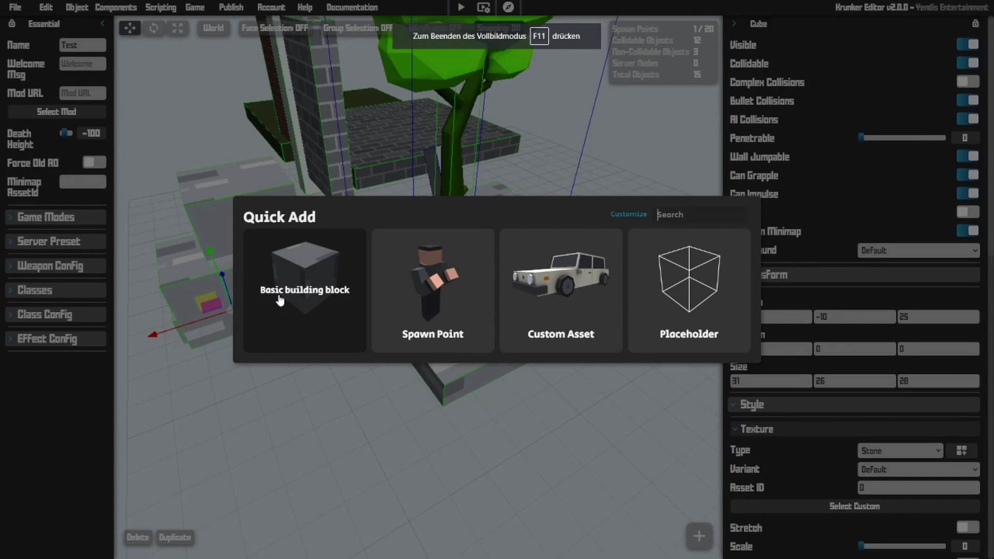
Step: Add a ramp against the floor platform at 74, 0, -35 and size it to 49 × 28 × 10
{"action": "type", "text": "ramp"}
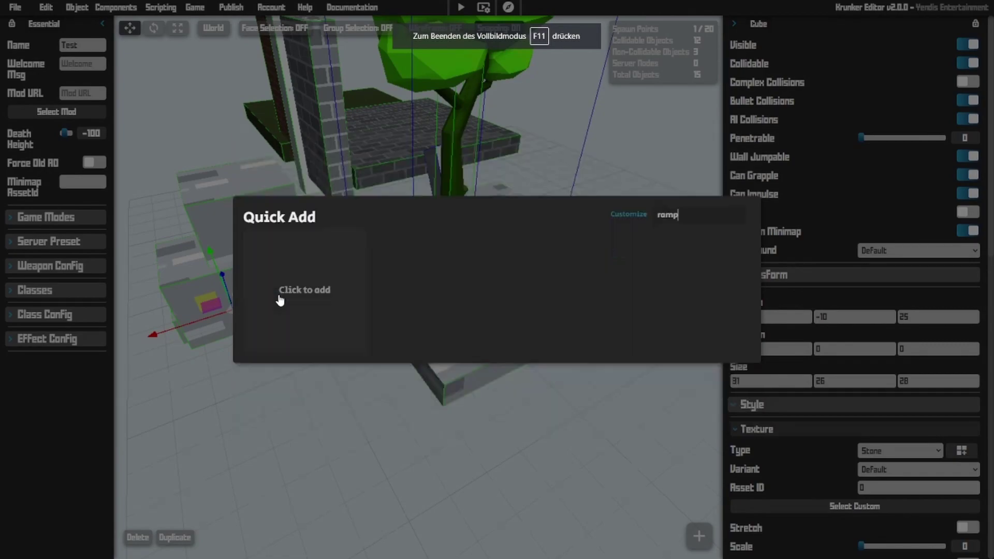
{"action": "left_click", "coordinate": [279, 299]}
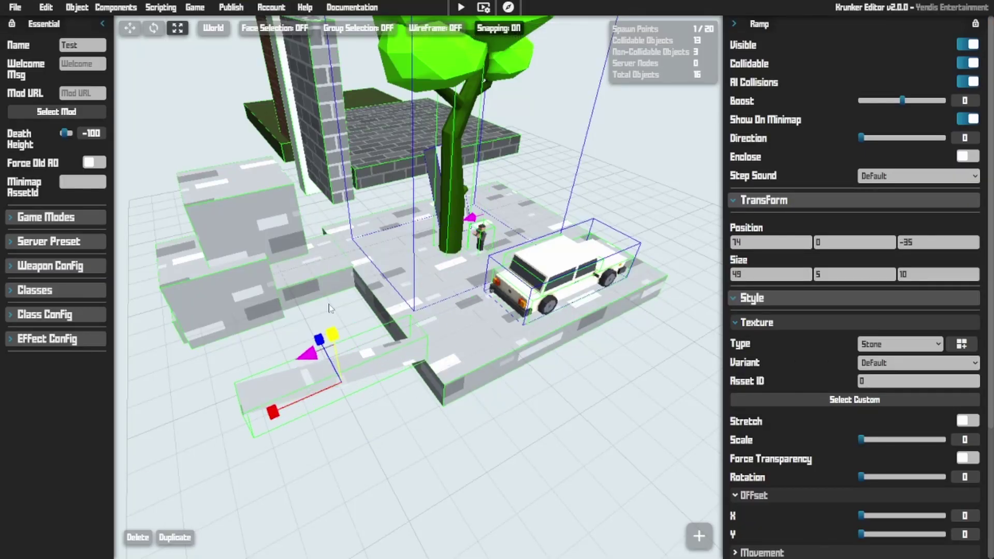
{"action": "left_click_drag", "start_coordinate": [337, 275], "coordinate": [398, 290]}
{"action": "left_click_drag", "start_coordinate": [368, 354], "coordinate": [289, 297]}
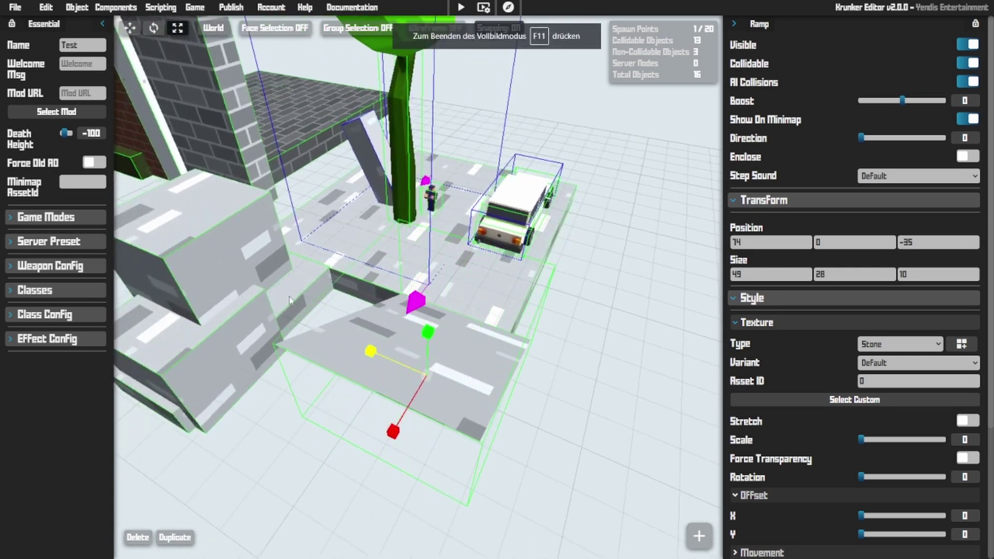
{"action": "left_click_drag", "start_coordinate": [431, 357], "coordinate": [465, 358]}
Step: Duplicate the lower stone block beside the ramp at 79, -10, 2 and resize the copy to 39 × 31 × 27
{"action": "left_click", "coordinate": [259, 391]}
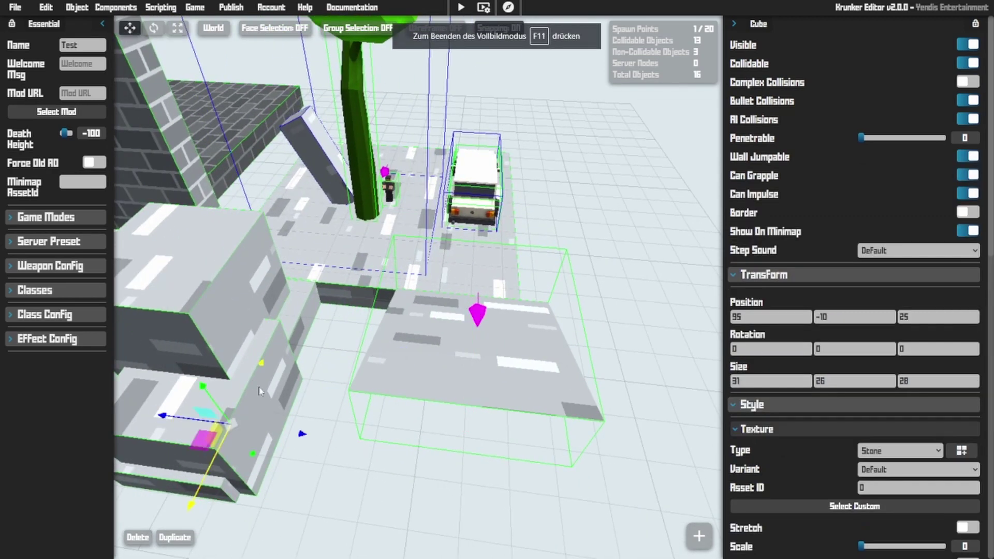
{"action": "left_click_drag", "start_coordinate": [197, 444], "coordinate": [312, 400]}
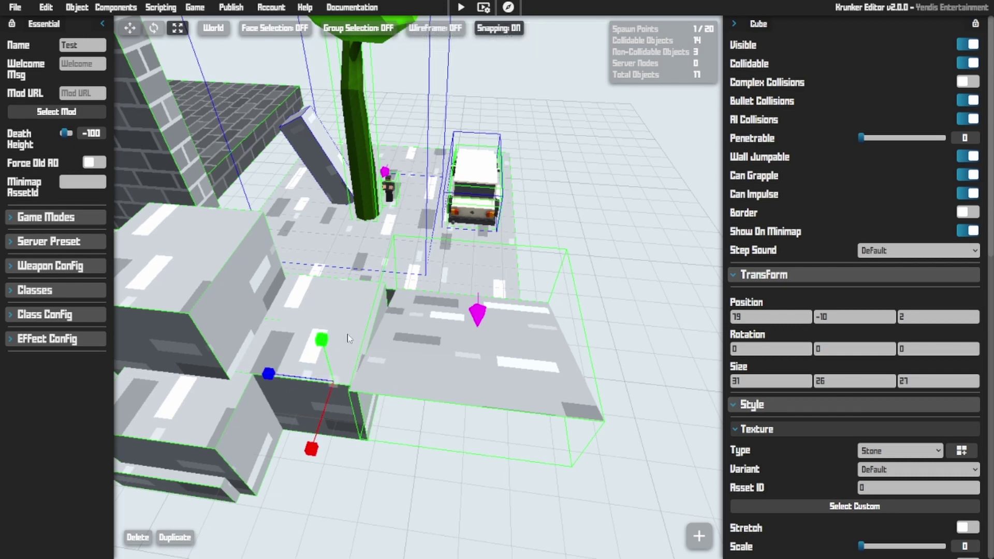
{"action": "left_click_drag", "start_coordinate": [321, 334], "coordinate": [317, 320]}
{"action": "right_click_drag", "start_coordinate": [318, 320], "coordinate": [244, 360]}
{"action": "mouse_move", "coordinate": [382, 375]}
{"action": "left_mouse_down"}
{"action": "mouse_move", "coordinate": [358, 397]}
{"action": "mouse_move", "coordinate": [369, 387]}
{"action": "left_mouse_up"}
{"action": "key", "text": "1"}
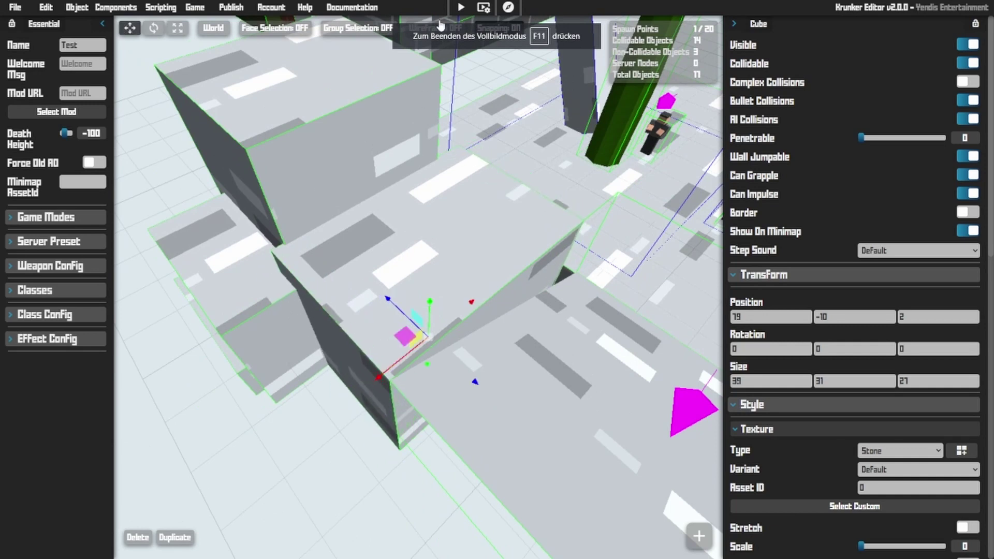
Step: Playtest the ramp and the adjoining stone block, then return to the map editor
{"action": "left_click", "coordinate": [459, 7]}
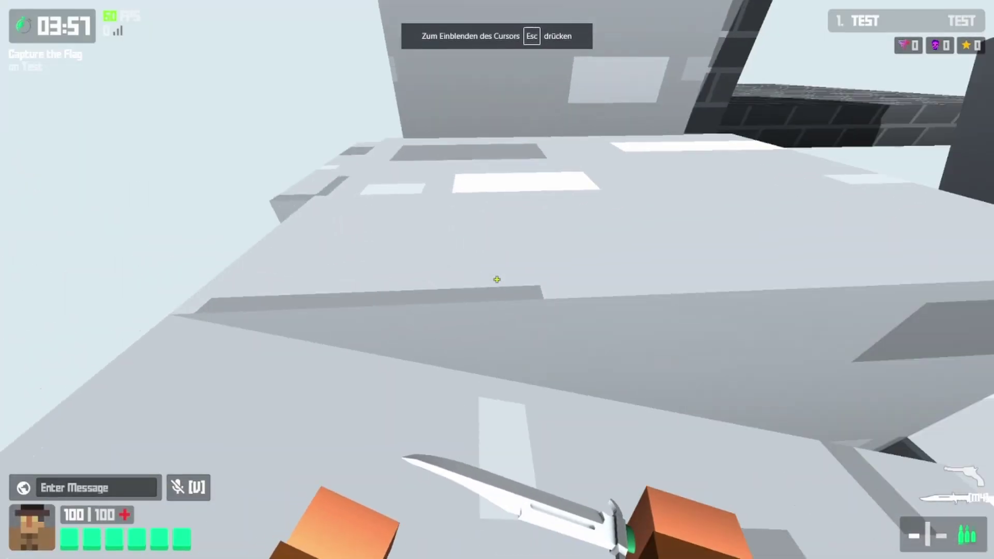
{"action": "key", "text": "w"}
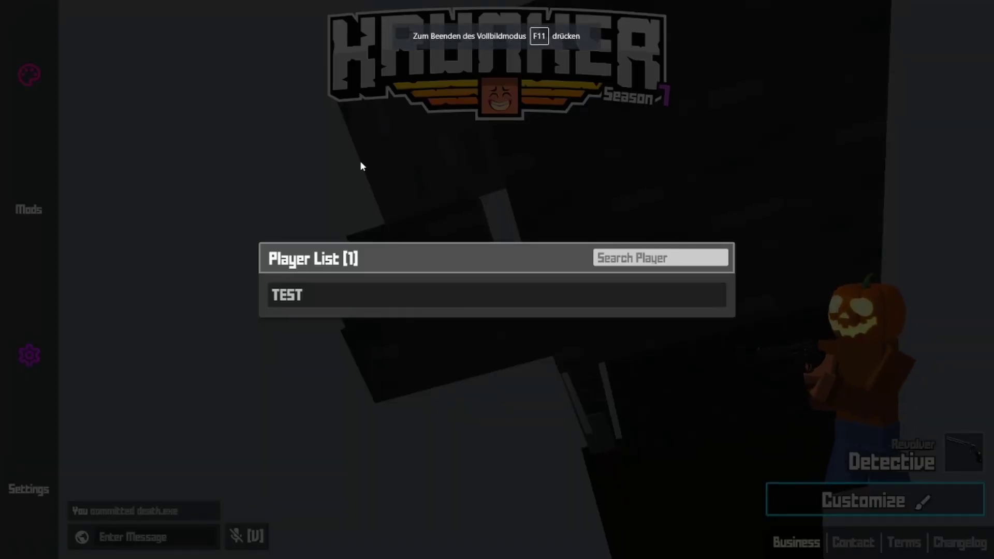
{"action": "key", "text": "F11"}
{"action": "left_click", "coordinate": [75, 7]}
{"action": "key", "text": "F11"}
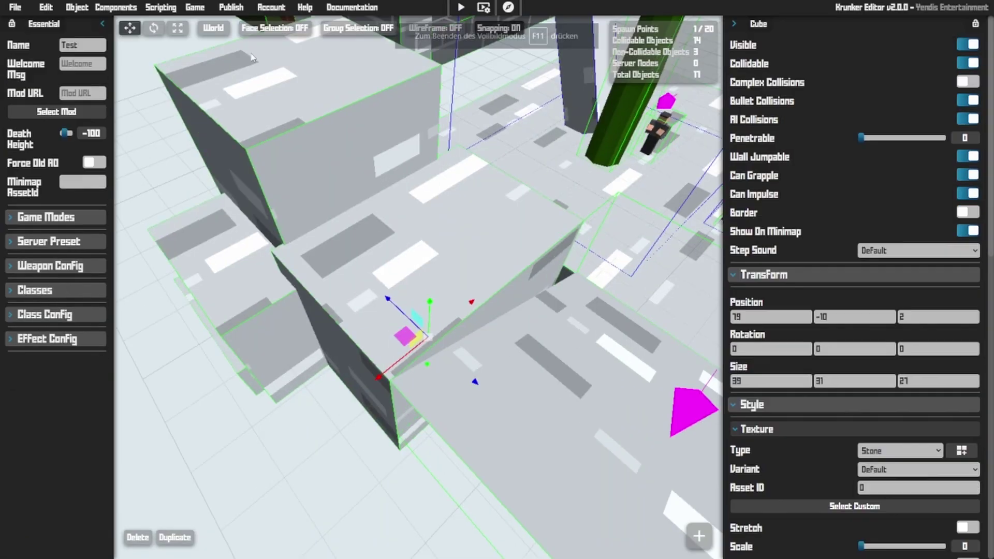
Step: Duplicate the block beside the ramp into a 53 × 31 × 155 platform at 125, -10, -37 and give it the Dirt texture
{"action": "right_click_drag", "start_coordinate": [469, 284], "coordinate": [419, 246]}
{"action": "key", "text": "d"}
{"action": "right_click_drag", "start_coordinate": [507, 371], "coordinate": [456, 369]}
{"action": "key", "text": "a"}
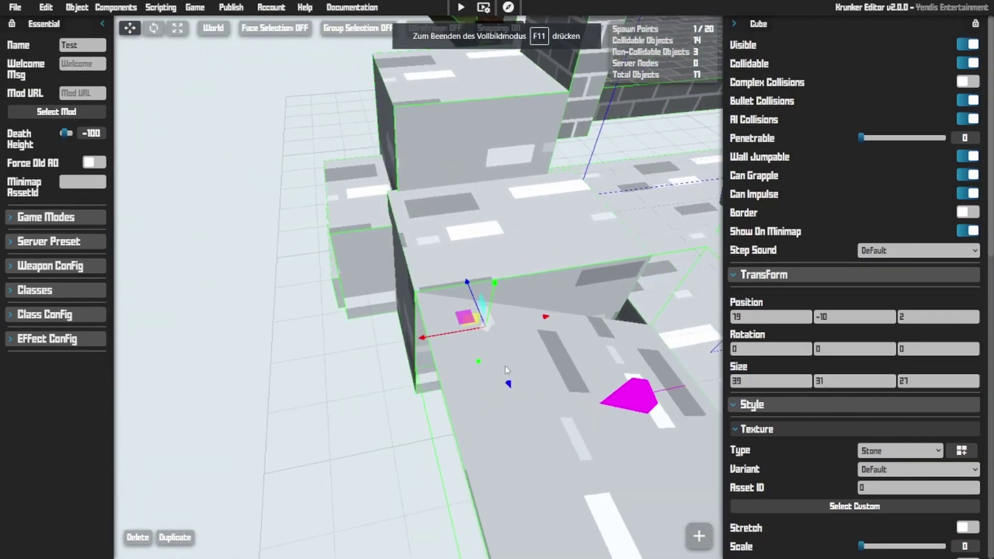
{"action": "key", "text": "s"}
{"action": "left_click_drag", "start_coordinate": [460, 325], "coordinate": [318, 451]}
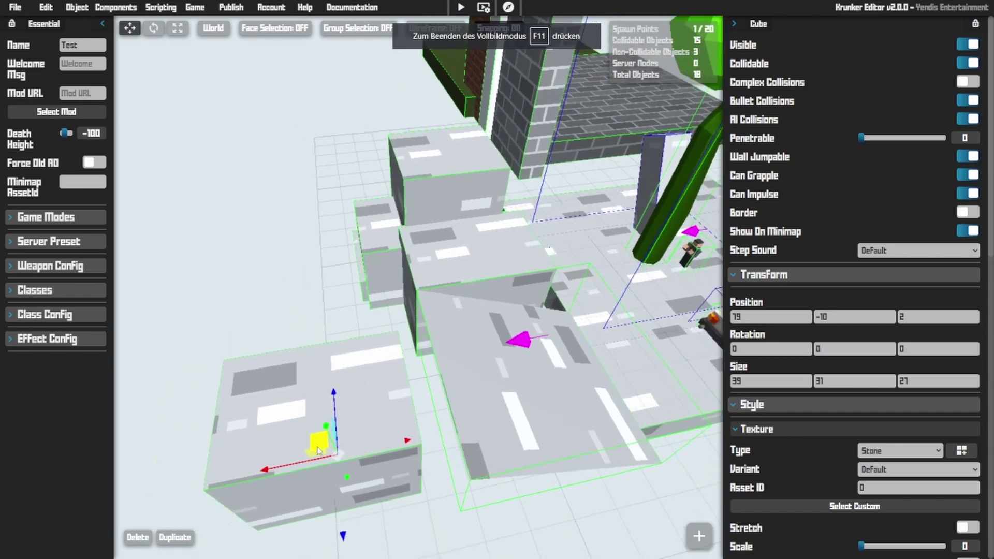
{"action": "left_click_drag", "start_coordinate": [207, 484], "coordinate": [211, 484]}
{"action": "left_click_drag", "start_coordinate": [335, 399], "coordinate": [306, 197]}
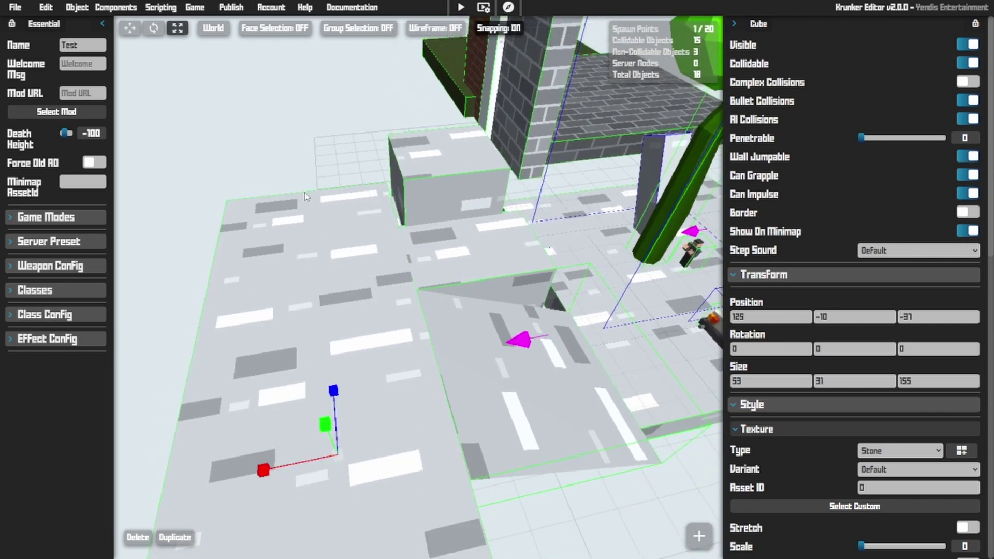
{"action": "left_click", "coordinate": [961, 451]}
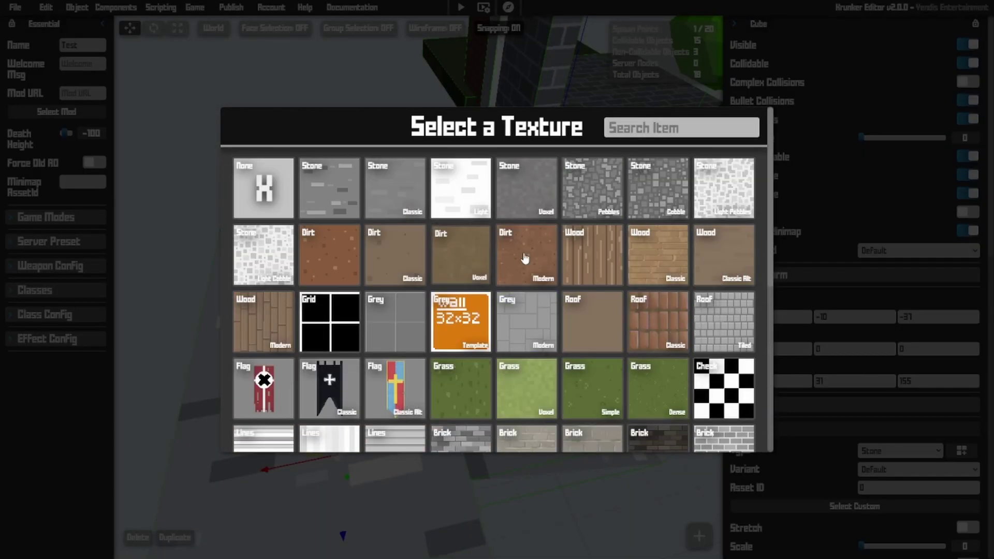
{"action": "left_click", "coordinate": [332, 257]}
Step: Duplicate the stone block beside the ramp, raise the copy to 79, 22, 2 and shrink it into a 39 × 8 × 2 wall
{"action": "right_click_drag", "start_coordinate": [456, 291], "coordinate": [444, 295]}
{"action": "left_click", "coordinate": [444, 294]}
{"action": "right_click_drag", "start_coordinate": [458, 334], "coordinate": [461, 337]}
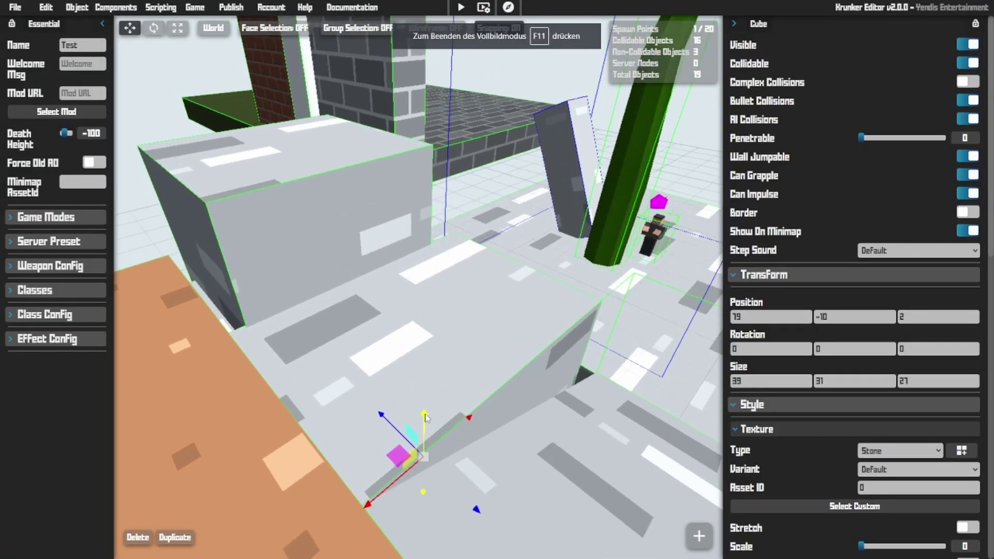
{"action": "left_click_drag", "start_coordinate": [426, 413], "coordinate": [435, 230]}
{"action": "left_click_drag", "start_coordinate": [424, 266], "coordinate": [423, 400]}
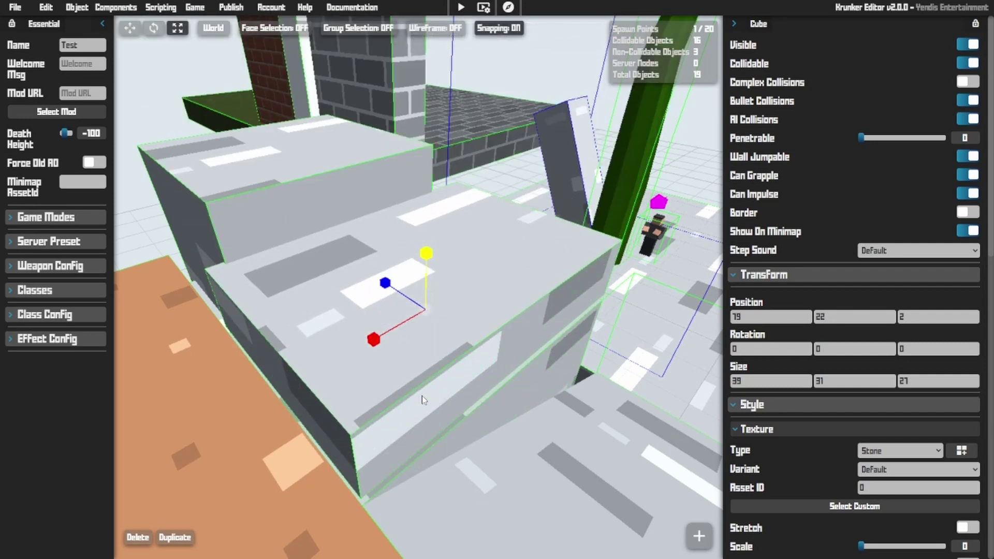
{"action": "left_click_drag", "start_coordinate": [392, 286], "coordinate": [533, 370]}
{"action": "key", "text": "1"}
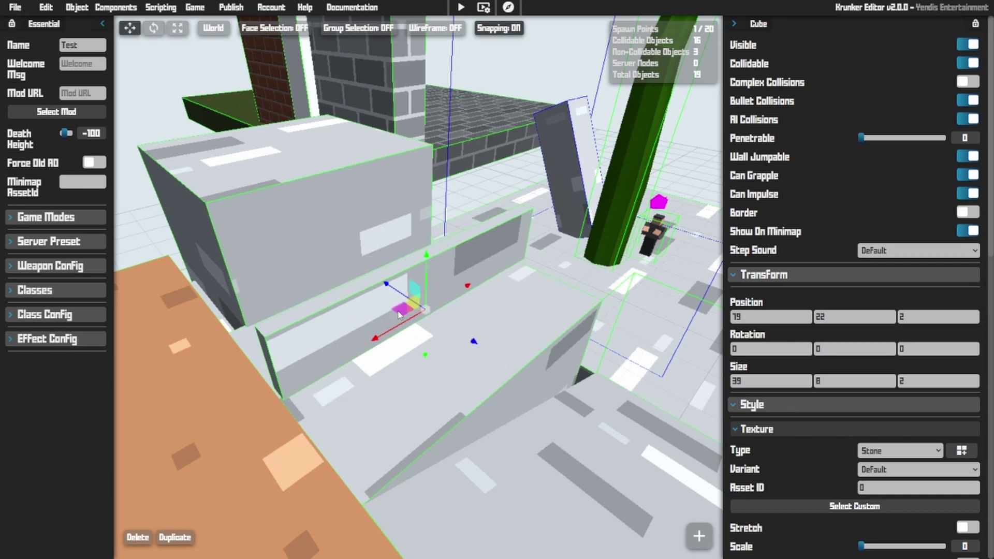
Step: Move the low wall to the block's ramp-side edge at 82, 21, -10 and thicken it to 3
{"action": "left_click_drag", "start_coordinate": [432, 369], "coordinate": [459, 382]}
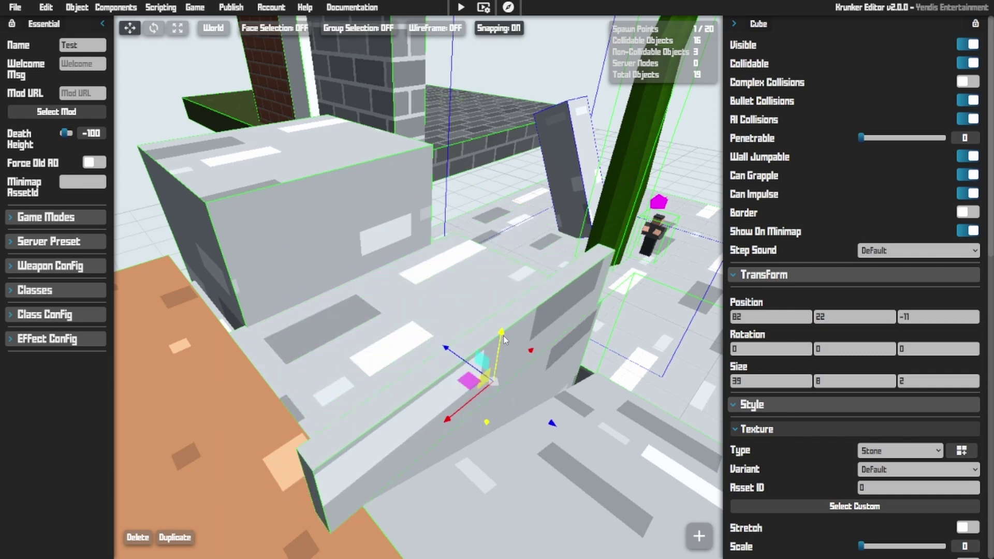
{"action": "left_click_drag", "start_coordinate": [503, 336], "coordinate": [449, 365]}
{"action": "right_click_drag", "start_coordinate": [445, 361], "coordinate": [524, 358]}
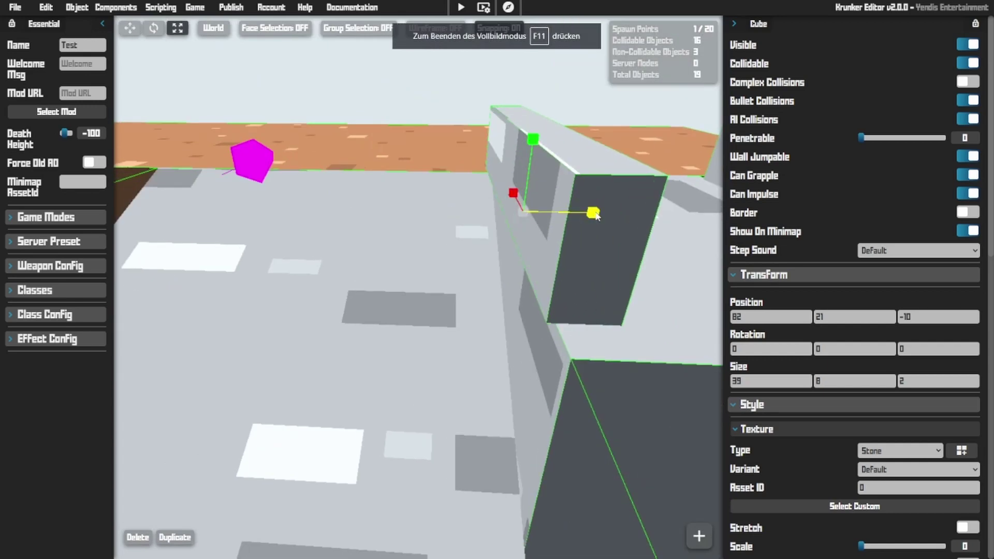
{"action": "left_click_drag", "start_coordinate": [595, 215], "coordinate": [599, 216]}
Step: Examine the parked car and its invisible collision block from several sides
{"action": "right_click_drag", "start_coordinate": [599, 216], "coordinate": [520, 327]}
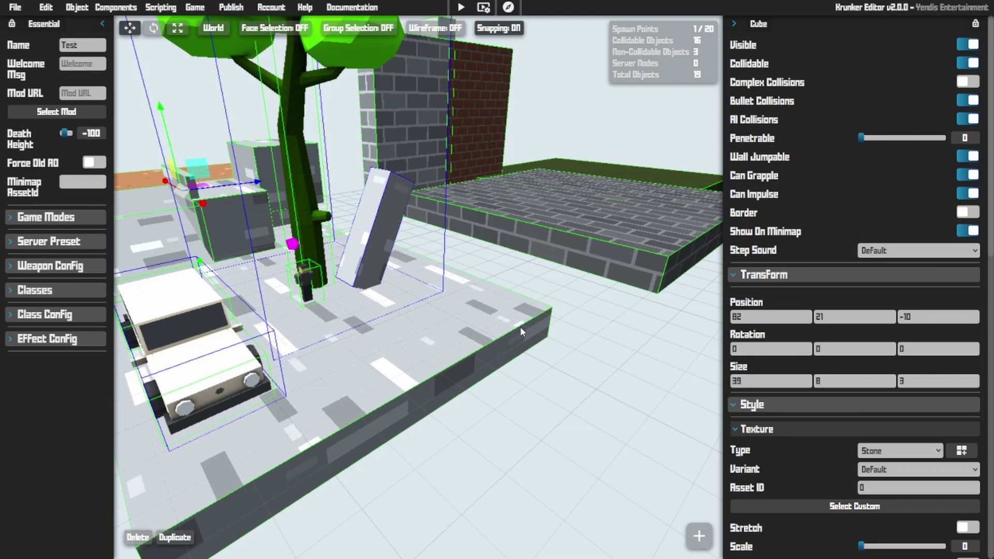
{"action": "right_click_drag", "start_coordinate": [520, 327], "coordinate": [462, 292]}
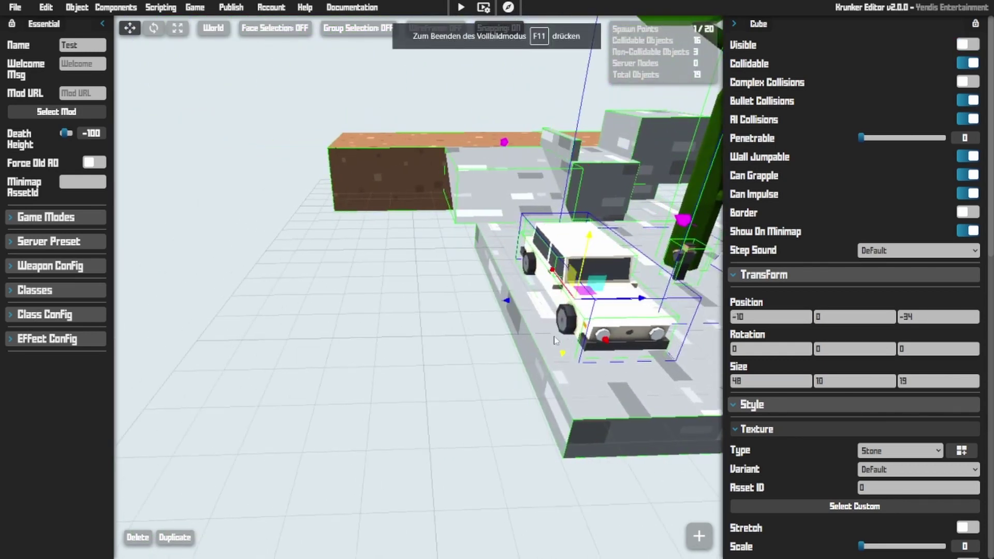
{"action": "right_click_drag", "start_coordinate": [555, 340], "coordinate": [470, 317]}
{"action": "right_click_drag", "start_coordinate": [494, 284], "coordinate": [487, 355]}
{"action": "key", "text": "w"}
{"action": "key", "text": "s"}
{"action": "key", "text": "s"}
{"action": "key", "text": "d"}
{"action": "key", "text": "w"}
{"action": "key", "text": "w"}
{"action": "key", "text": "a"}
Step: Add a Vehicle beside the floor platform at X 0, Z -79 and raise it off the ground
{"action": "key", "text": "shift+a"}
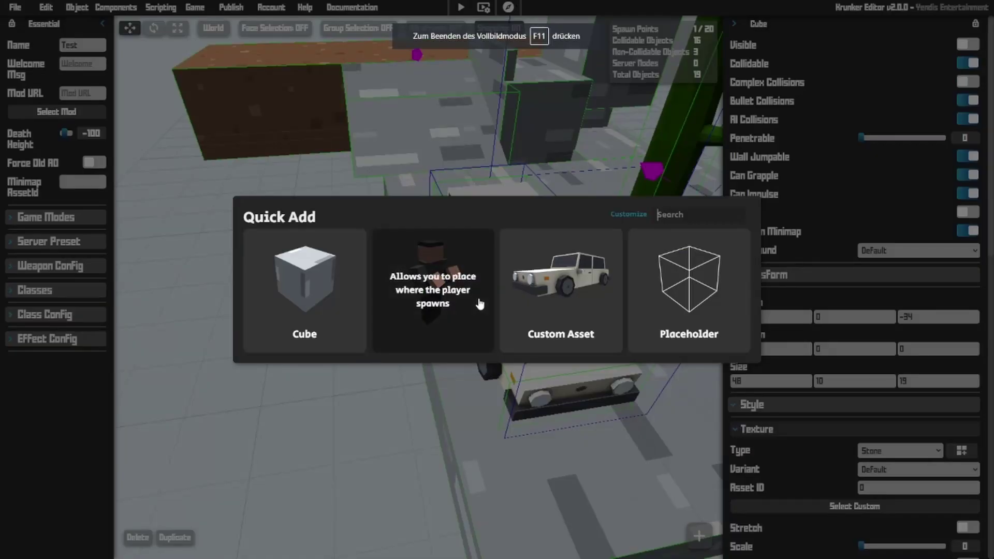
{"action": "type", "text": "vehi"}
{"action": "key", "text": "Return"}
{"action": "key", "text": "s"}
{"action": "right_click_drag", "start_coordinate": [616, 256], "coordinate": [643, 256]}
{"action": "left_click_drag", "start_coordinate": [617, 259], "coordinate": [342, 298]}
{"action": "left_click_drag", "start_coordinate": [266, 267], "coordinate": [249, 220]}
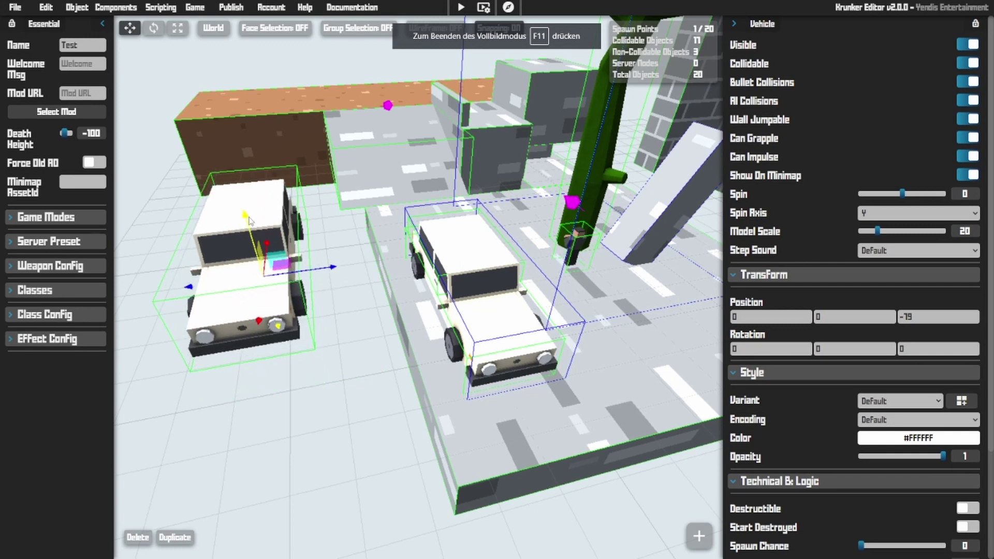
Step: Duplicate the new vehicle farther out to Z -122 and raise the copy higher than the first
{"action": "left_click_drag", "start_coordinate": [329, 273], "coordinate": [256, 281]}
{"action": "key", "text": "a"}
{"action": "right_click_drag", "start_coordinate": [255, 282], "coordinate": [192, 285]}
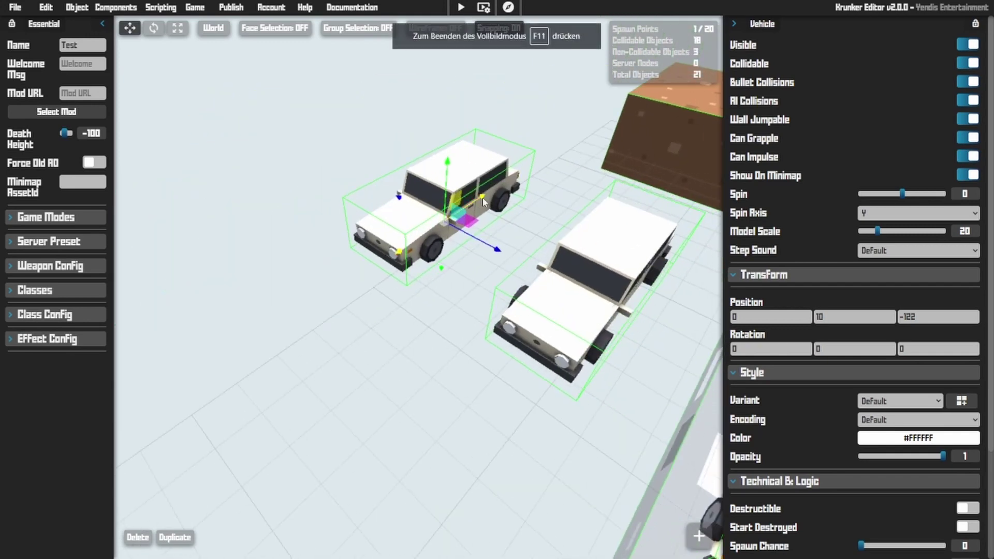
{"action": "left_click_drag", "start_coordinate": [486, 190], "coordinate": [388, 203]}
{"action": "key", "text": "e"}
Step: Add a Crate and place it beyond the floating vehicles, adjusting its height to continue the jump route
{"action": "key", "text": "shift+a"}
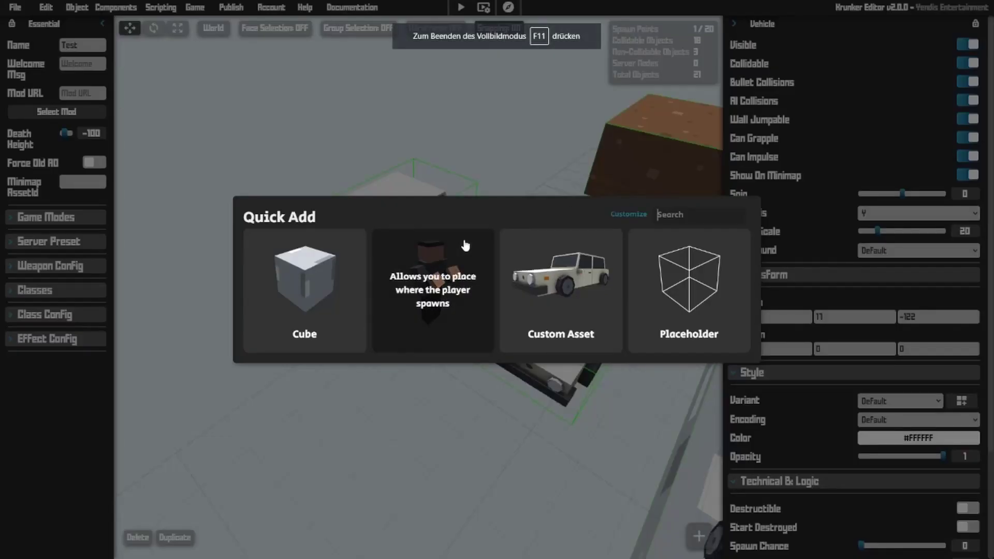
{"action": "type", "text": "box"}
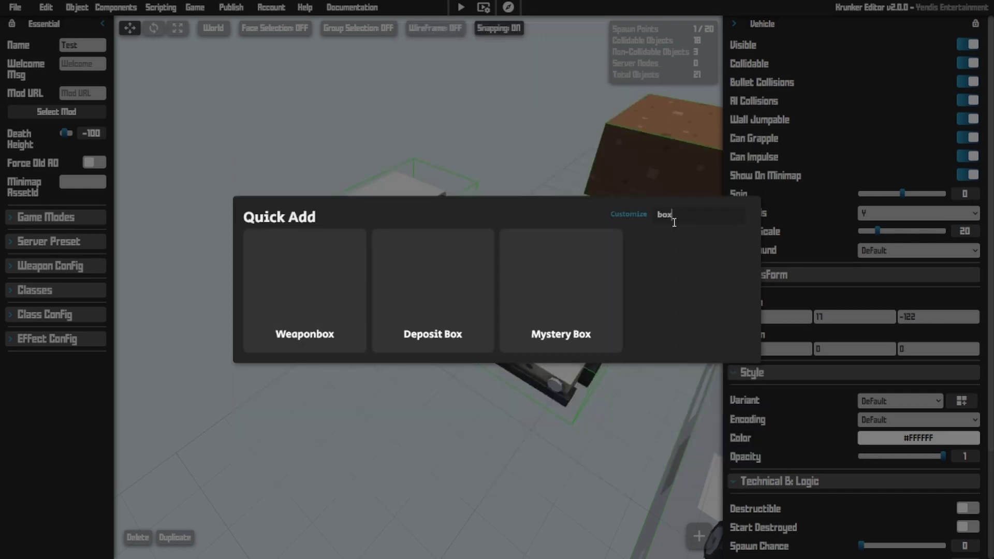
{"action": "key", "text": "BackSpace"}
{"action": "key", "text": "BackSpace"}
{"action": "key", "text": "BackSpace"}
{"action": "type", "text": "cra"}
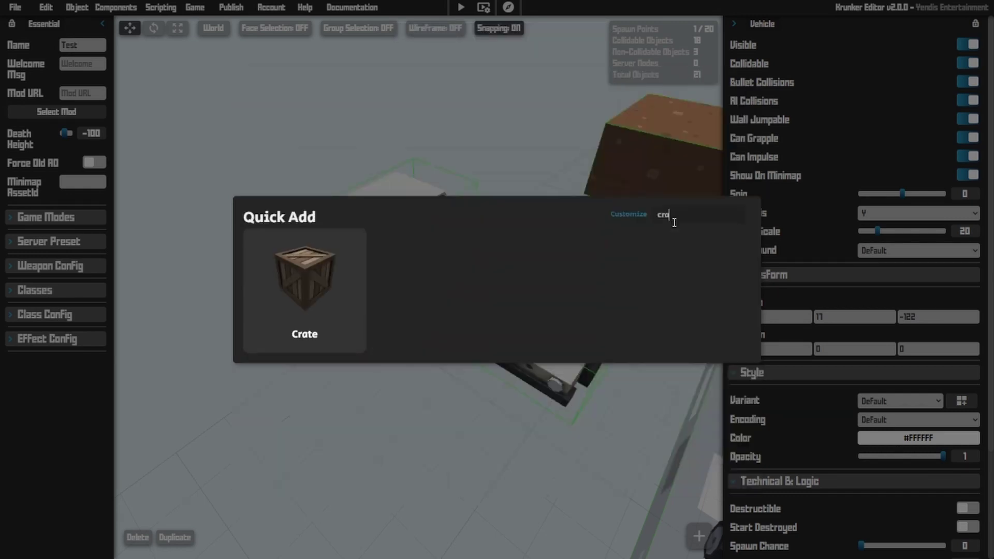
{"action": "left_click", "coordinate": [341, 314]}
{"action": "left_click_drag", "start_coordinate": [599, 294], "coordinate": [290, 425]}
{"action": "left_click_drag", "start_coordinate": [274, 315], "coordinate": [258, 279]}
{"action": "right_click_drag", "start_coordinate": [258, 279], "coordinate": [519, 305]}
{"action": "left_click_drag", "start_coordinate": [477, 230], "coordinate": [475, 273]}
Step: Duplicate the stone floor platform, move the copy off its far side and shrink it to a 29 × 10 × 18 block
{"action": "right_click_drag", "start_coordinate": [474, 273], "coordinate": [321, 279]}
{"action": "left_click", "coordinate": [411, 274]}
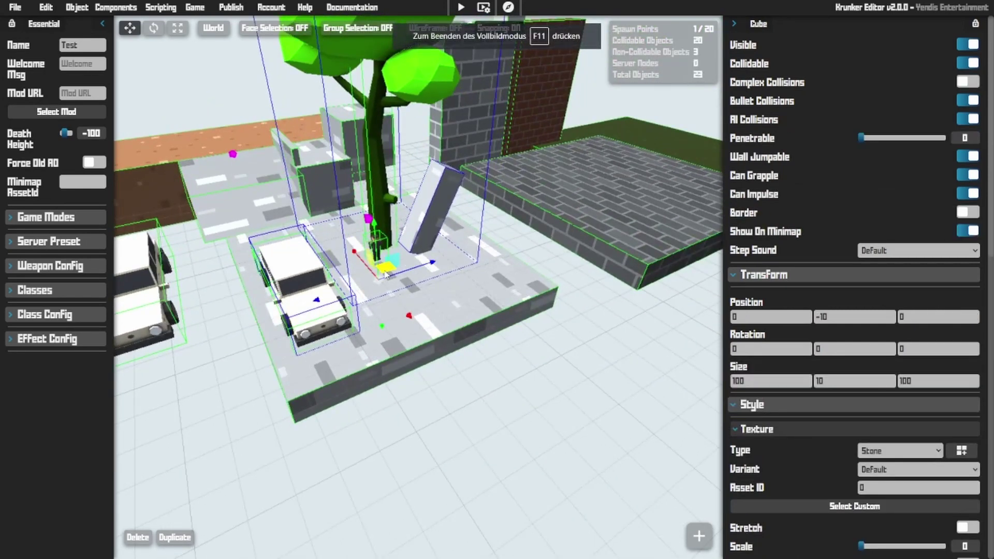
{"action": "left_click_drag", "start_coordinate": [390, 274], "coordinate": [509, 394]}
{"action": "right_click_drag", "start_coordinate": [509, 394], "coordinate": [428, 305]}
{"action": "key", "text": "r"}
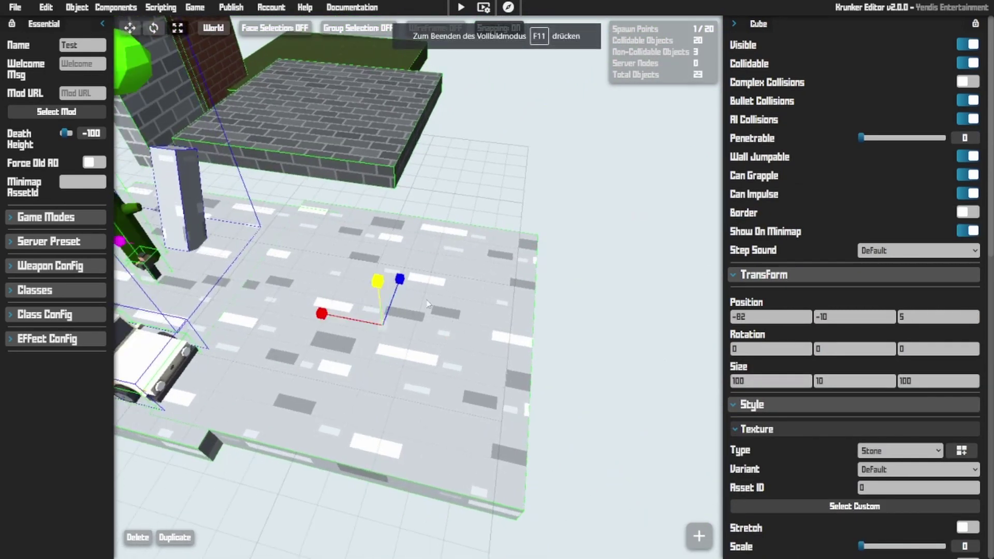
{"action": "left_click_drag", "start_coordinate": [408, 293], "coordinate": [332, 386]}
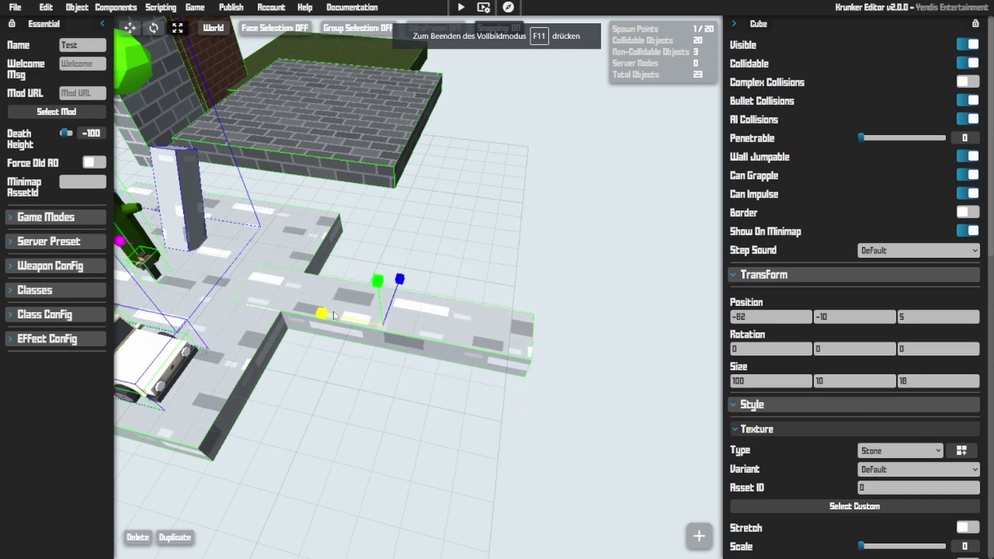
{"action": "left_click_drag", "start_coordinate": [526, 352], "coordinate": [527, 352]}
{"action": "right_click_drag", "start_coordinate": [527, 352], "coordinate": [249, 336]}
Step: Duplicate the small stone block and place the copy farther out and higher at -142, 0, 1
{"action": "key", "text": "t"}
{"action": "key", "text": "s"}
{"action": "key", "text": "ctrl+d"}
{"action": "left_click_drag", "start_coordinate": [437, 312], "coordinate": [332, 300]}
{"action": "key", "text": "a"}
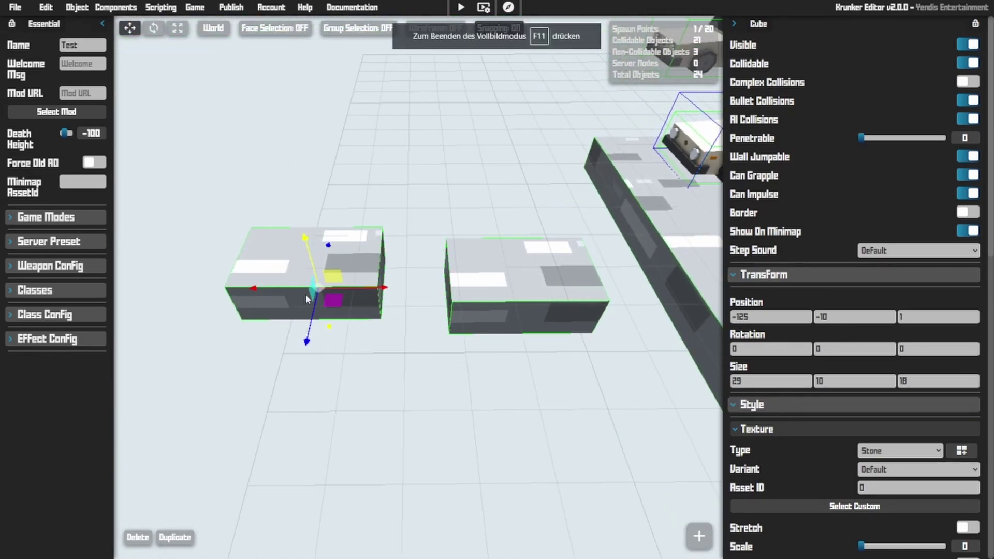
{"action": "key", "text": "t"}
{"action": "left_click_drag", "start_coordinate": [308, 243], "coordinate": [297, 199]}
{"action": "right_click_drag", "start_coordinate": [479, 279], "coordinate": [407, 292]}
{"action": "left_click_drag", "start_coordinate": [362, 300], "coordinate": [313, 273]}
Step: Review the jump route of vehicles, crate and floating blocks around the floor platform
{"action": "key", "text": "s"}
{"action": "right_click_drag", "start_coordinate": [301, 251], "coordinate": [524, 324]}
{"action": "key", "text": "w"}
{"action": "key", "text": "a"}
{"action": "key", "text": "w"}
{"action": "key", "text": "w"}
{"action": "key", "text": "w"}
{"action": "key", "text": "s"}
{"action": "key", "text": "d"}
{"action": "key", "text": "a"}
{"action": "key", "text": "d"}
{"action": "key", "text": "a"}
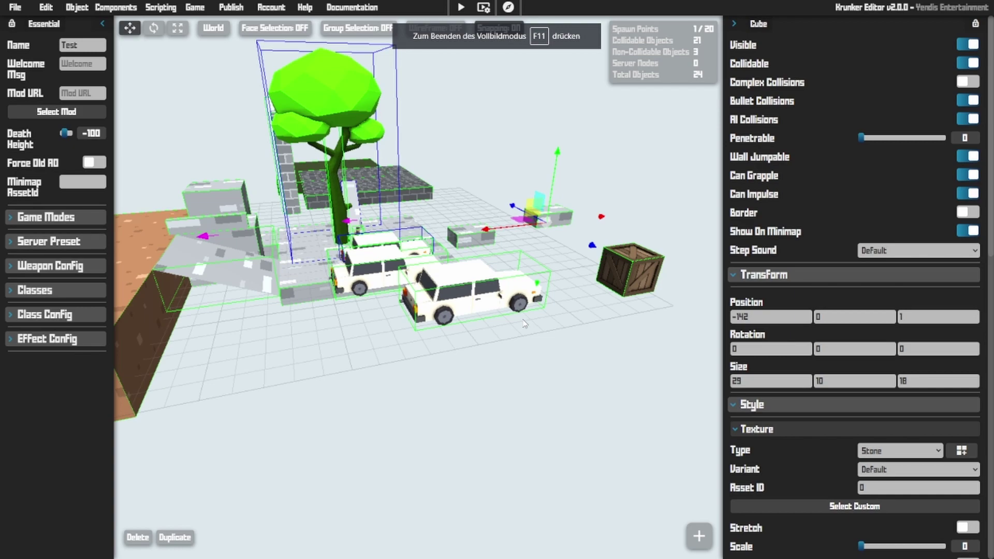
{"action": "key", "text": "w"}
{"action": "right_click_drag", "start_coordinate": [524, 324], "coordinate": [517, 301]}
Step: Add a cube at the platform's edge, stretch it into a low wall 4 thick and 10 high, and color it red
{"action": "key", "text": "shift+a"}
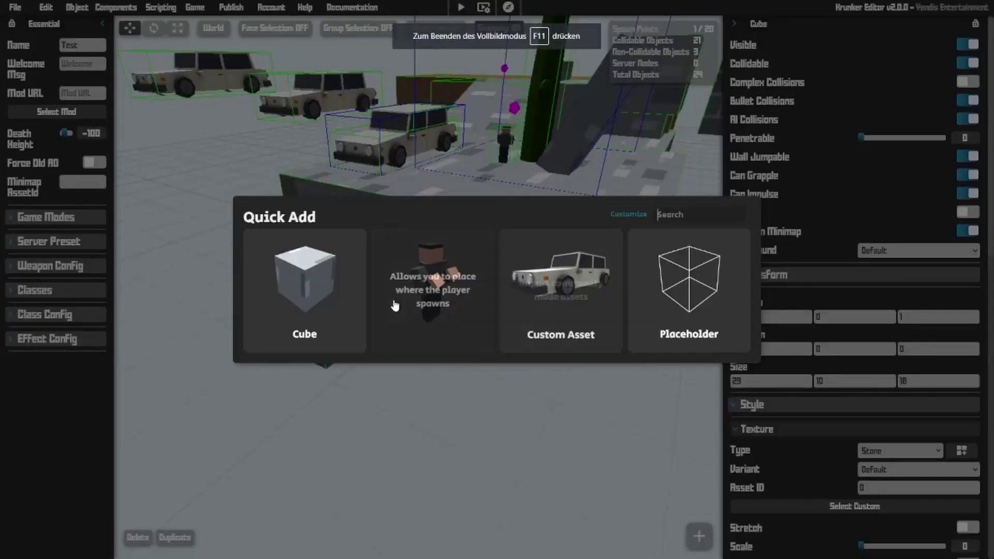
{"action": "left_click", "coordinate": [306, 267]}
{"action": "key", "text": "w"}
{"action": "mouse_move", "coordinate": [304, 246]}
{"action": "right_mouse_down"}
{"action": "mouse_move", "coordinate": [404, 254]}
{"action": "mouse_move", "coordinate": [304, 246]}
{"action": "right_mouse_up"}
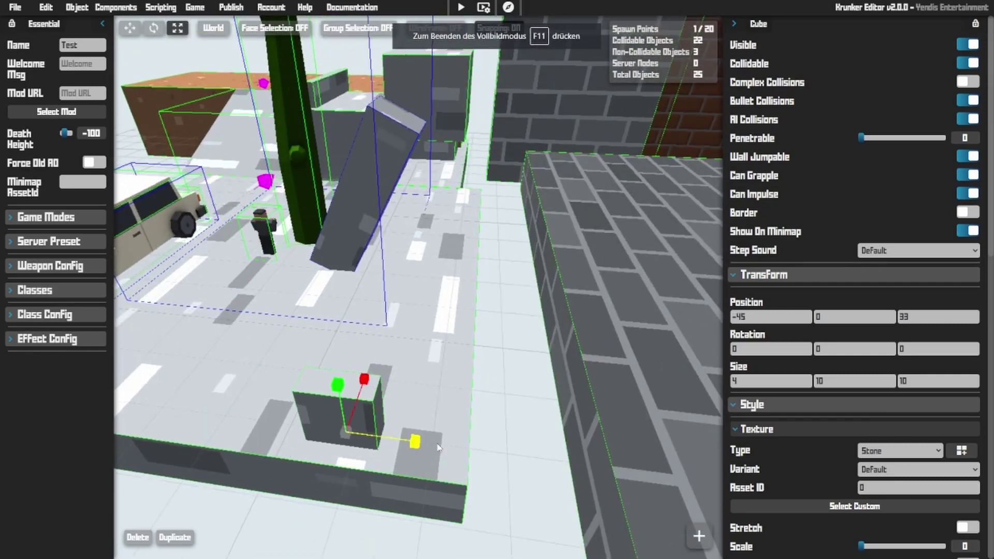
{"action": "right_click_drag", "start_coordinate": [532, 391], "coordinate": [438, 431]}
{"action": "key", "text": "1"}
{"action": "scroll", "coordinate": [868, 408], "scroll_direction": "down", "scroll_amount": 8}
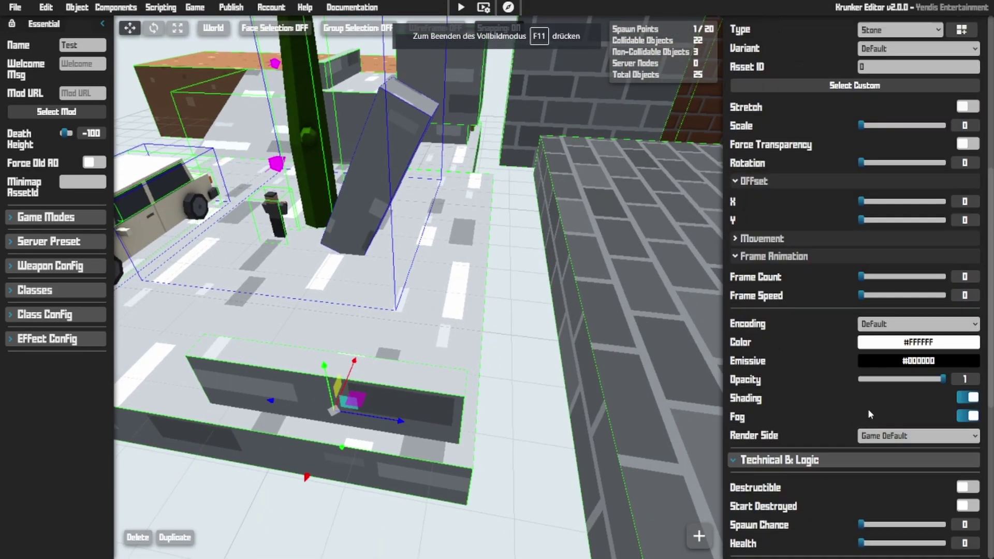
{"action": "scroll", "coordinate": [958, 250], "scroll_direction": "up", "scroll_amount": 8}
Step: Duplicate the outermost small stone block and move the copy high above the jump route to -91, 118, 26
{"action": "key", "text": "d"}
{"action": "right_click_drag", "start_coordinate": [466, 300], "coordinate": [259, 311]}
{"action": "key", "text": "a"}
{"action": "key", "text": "d"}
{"action": "mouse_move", "coordinate": [412, 345]}
{"action": "right_mouse_down"}
{"action": "mouse_move", "coordinate": [269, 306]}
{"action": "mouse_move", "coordinate": [430, 362]}
{"action": "mouse_move", "coordinate": [411, 344]}
{"action": "right_mouse_up"}
{"action": "key", "text": "a"}
{"action": "key", "text": "s"}
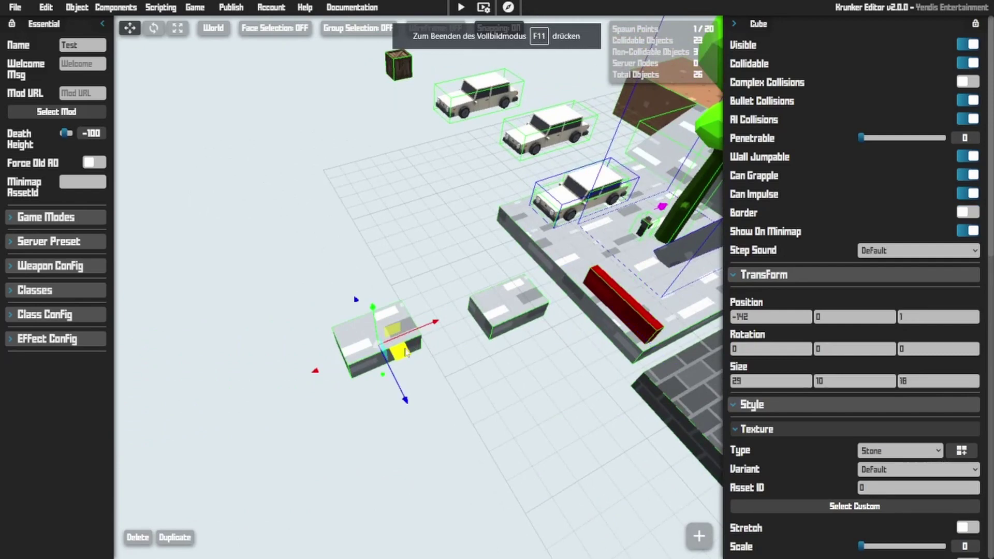
{"action": "key", "text": "s"}
{"action": "left_click_drag", "start_coordinate": [536, 322], "coordinate": [414, 93]}
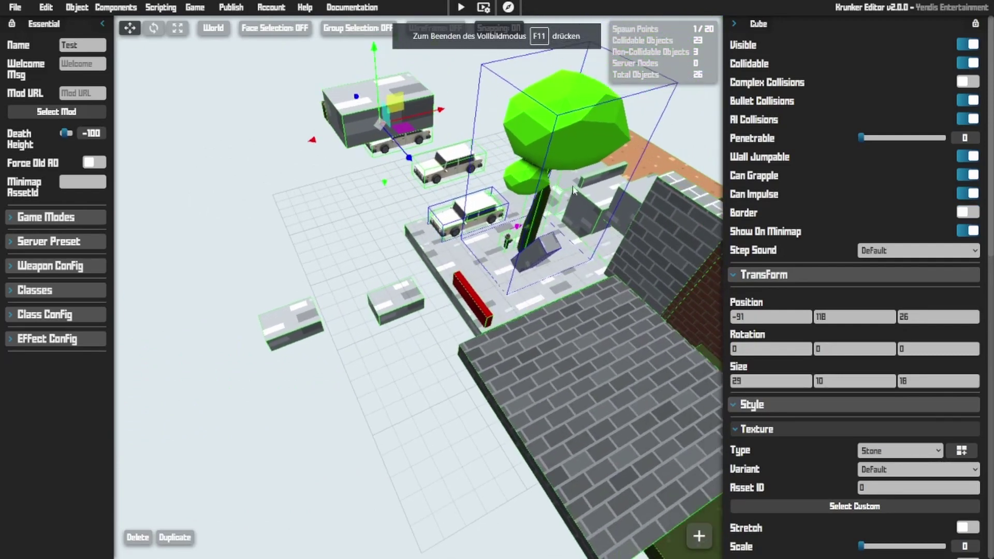
Step: Stretch the raised stone block into a large overhead slab of 156 × 10 × 89
{"action": "right_click_drag", "start_coordinate": [445, 207], "coordinate": [422, 109]}
{"action": "key", "text": "r"}
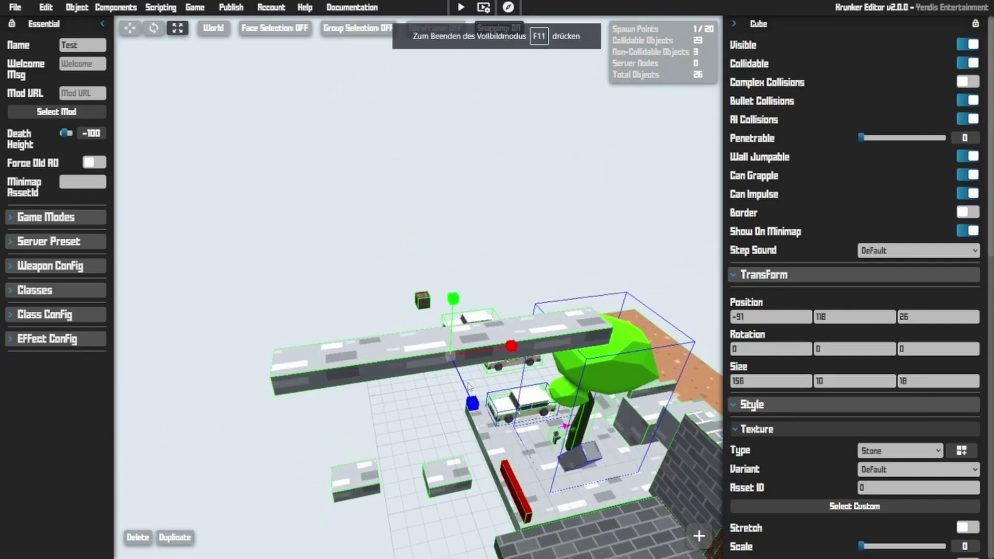
{"action": "left_click_drag", "start_coordinate": [472, 404], "coordinate": [474, 409]}
{"action": "key", "text": "t"}
{"action": "key", "text": "w"}
{"action": "right_click_drag", "start_coordinate": [474, 409], "coordinate": [466, 362]}
{"action": "key", "text": "w"}
{"action": "key", "text": "s"}
{"action": "key", "text": "s"}
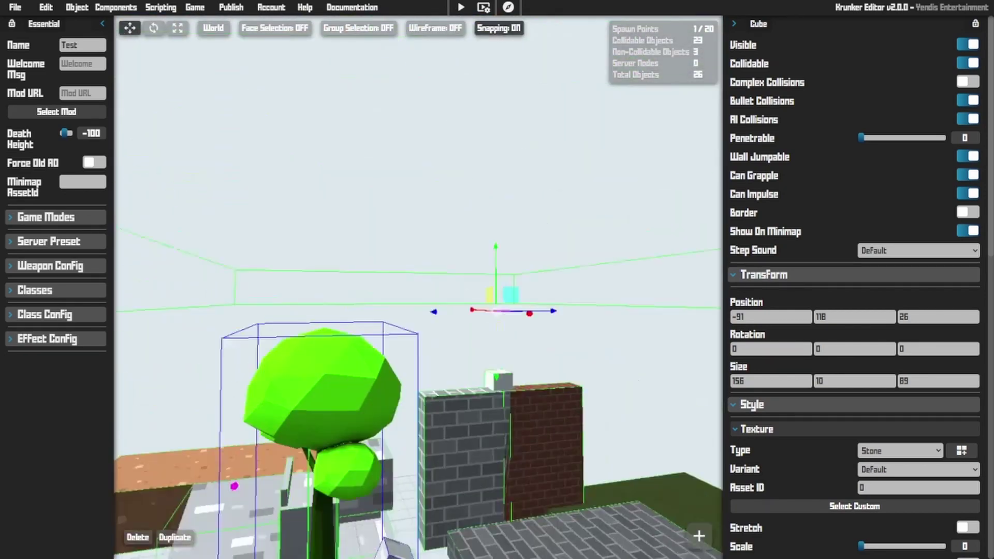
Step: Test taller versions of the red wall at the platform's edge and settle on a height of 14
{"action": "right_click_drag", "start_coordinate": [636, 301], "coordinate": [616, 384]}
{"action": "key", "text": "s"}
{"action": "key", "text": "3"}
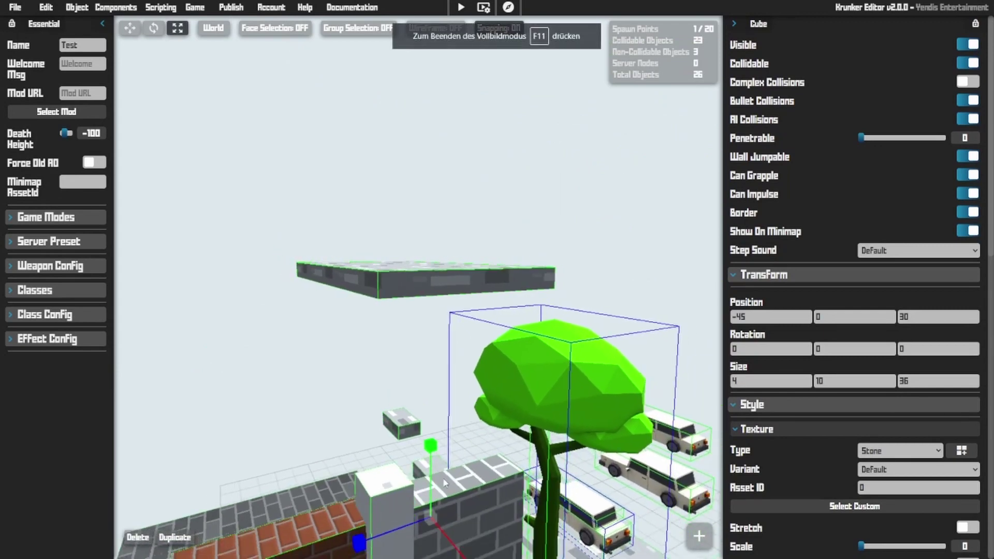
{"action": "left_click_drag", "start_coordinate": [430, 438], "coordinate": [424, 30]}
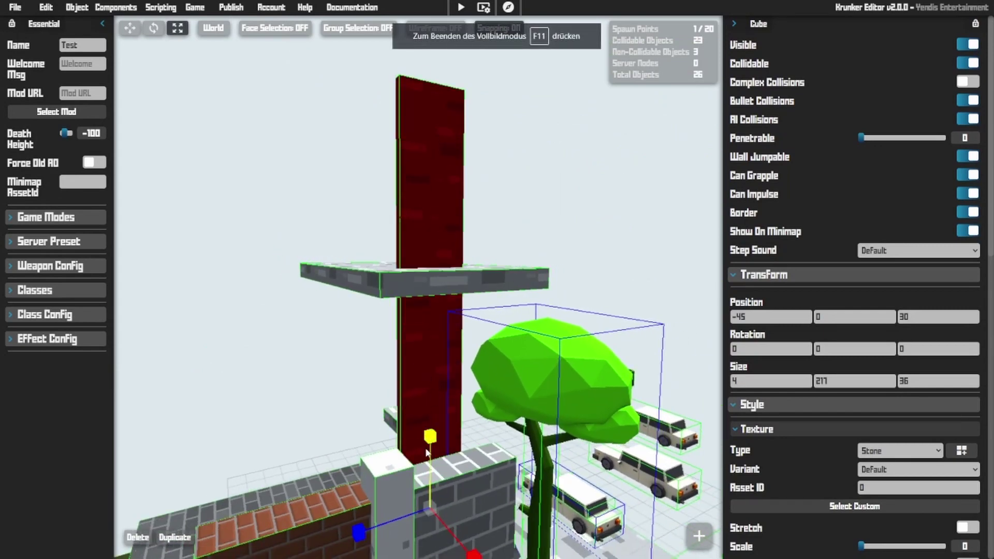
{"action": "left_click_drag", "start_coordinate": [427, 452], "coordinate": [447, 379]}
{"action": "left_click_drag", "start_coordinate": [430, 430], "coordinate": [464, 399]}
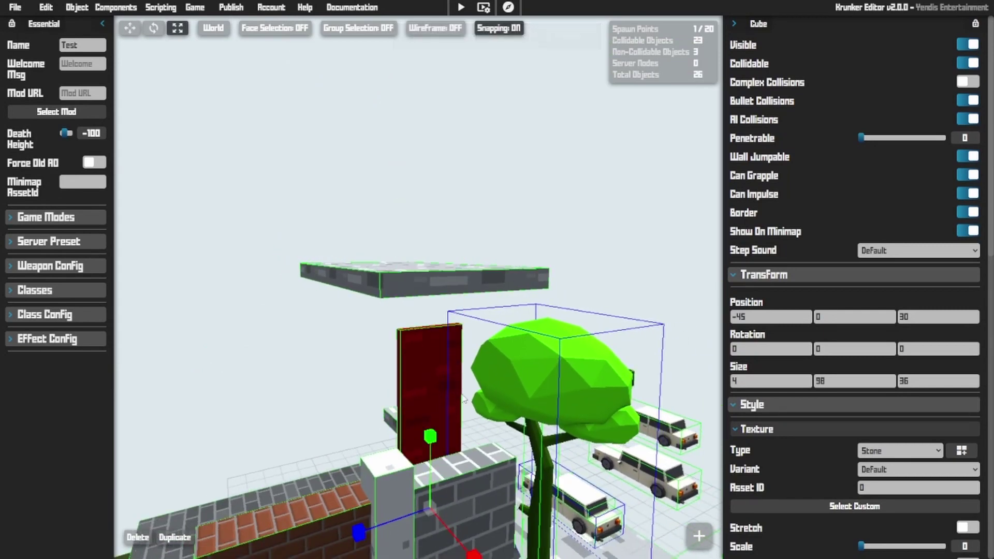
{"action": "right_click_drag", "start_coordinate": [541, 348], "coordinate": [519, 308]}
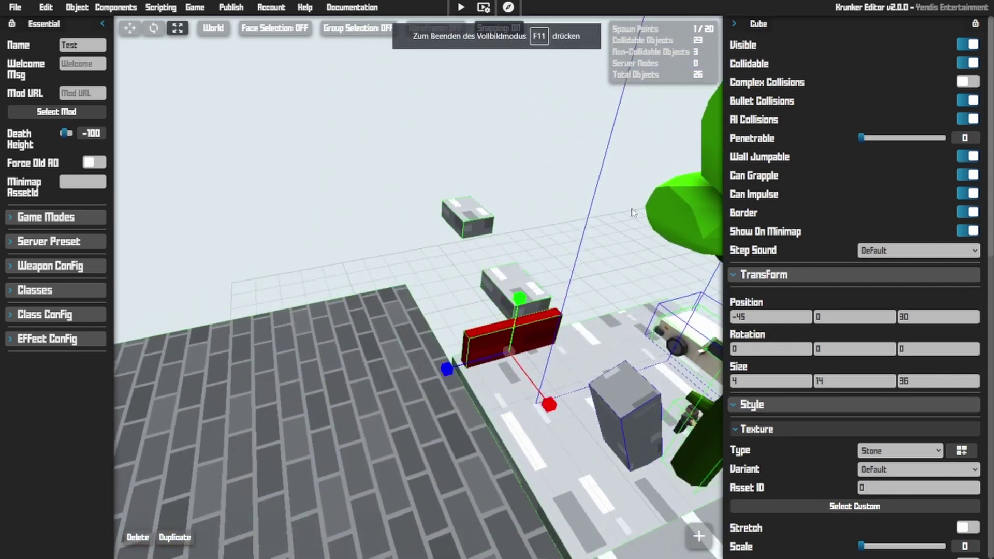
Step: Duplicate the low wall with its red color removed, raise the copy to -45, 14, 30 and make it invisible
{"action": "key", "text": "w"}
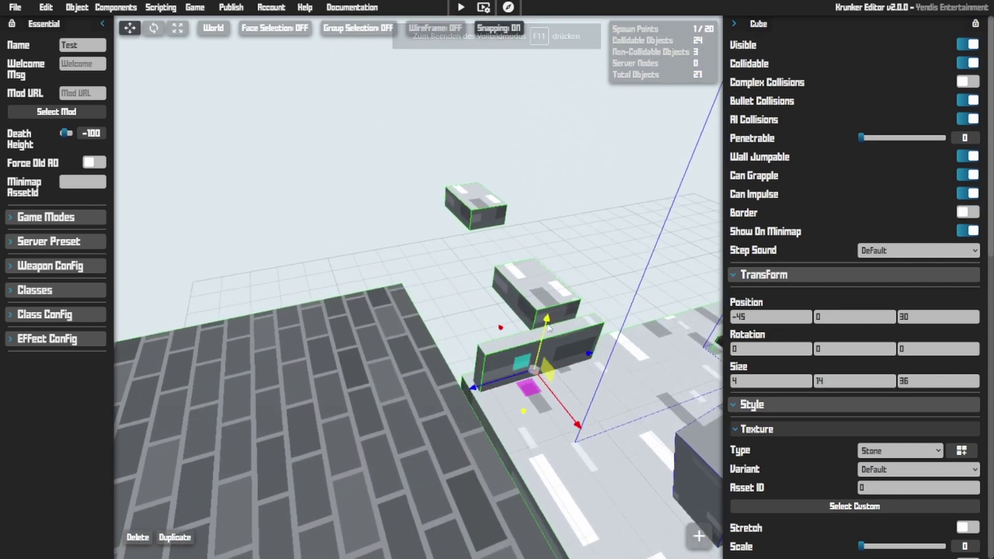
{"action": "left_click_drag", "start_coordinate": [549, 328], "coordinate": [551, 269]}
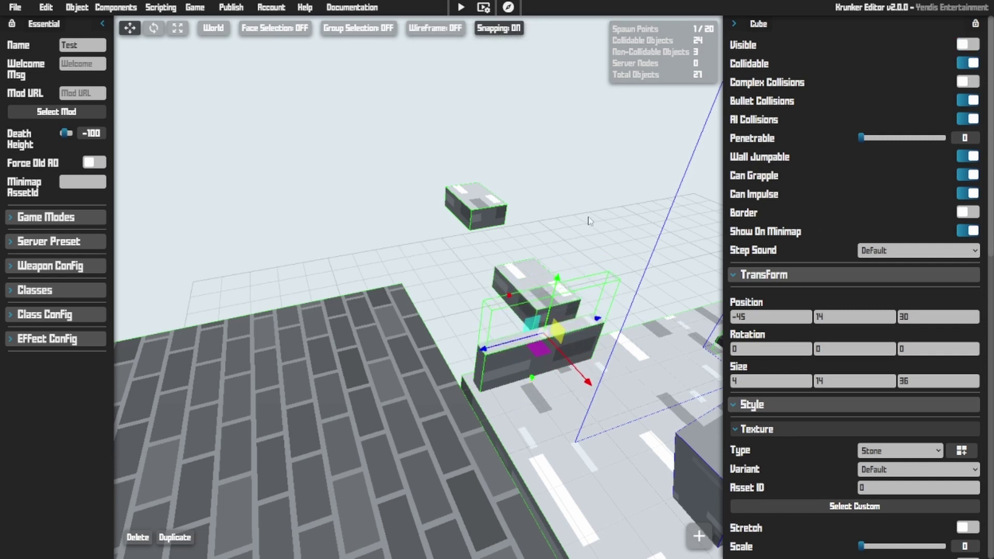
{"action": "key", "text": "w"}
Step: Enlarge the invisible wall above the low wall to 5 × 51 × 37
{"action": "key", "text": "3"}
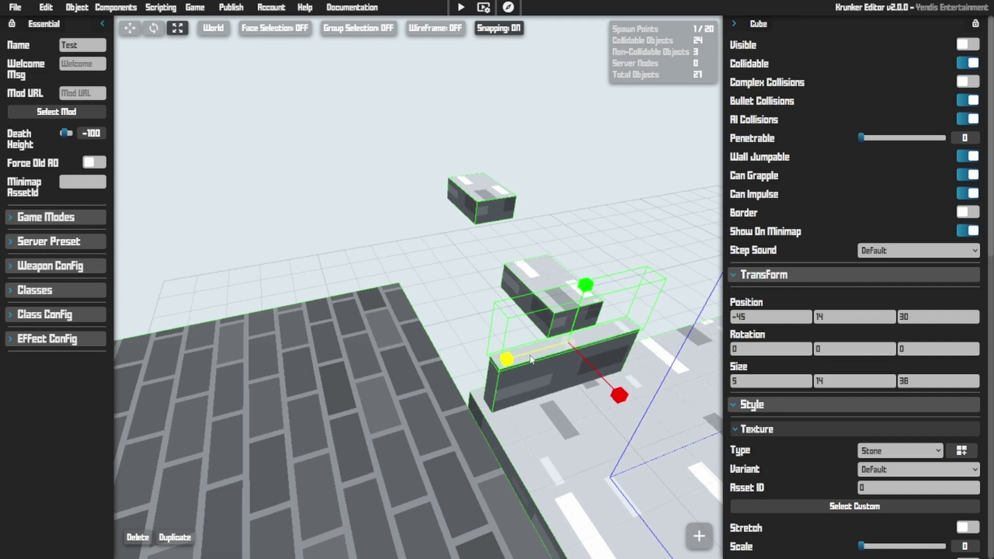
{"action": "left_click_drag", "start_coordinate": [585, 309], "coordinate": [585, 170]}
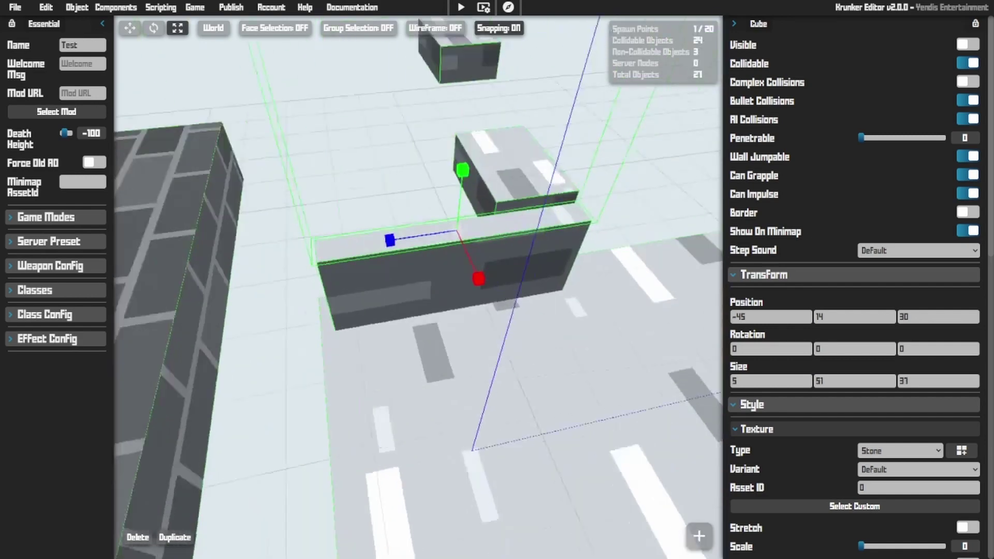
{"action": "key", "text": "1"}
{"action": "key", "text": "w"}
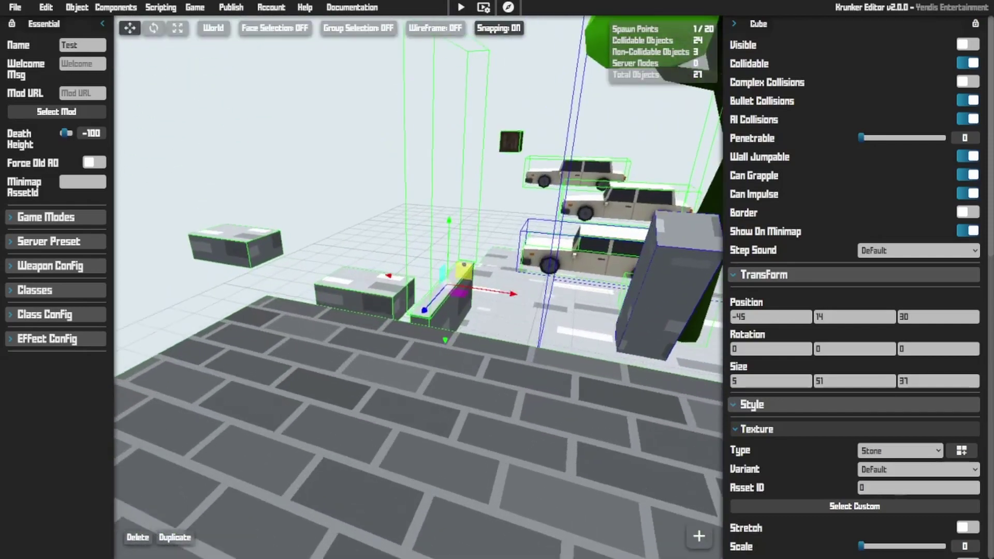
Step: Copy the low stone wall to -53, 0, -36 beside the nearest vehicle and stack another copy on it at height 14
{"action": "key", "text": "F11"}
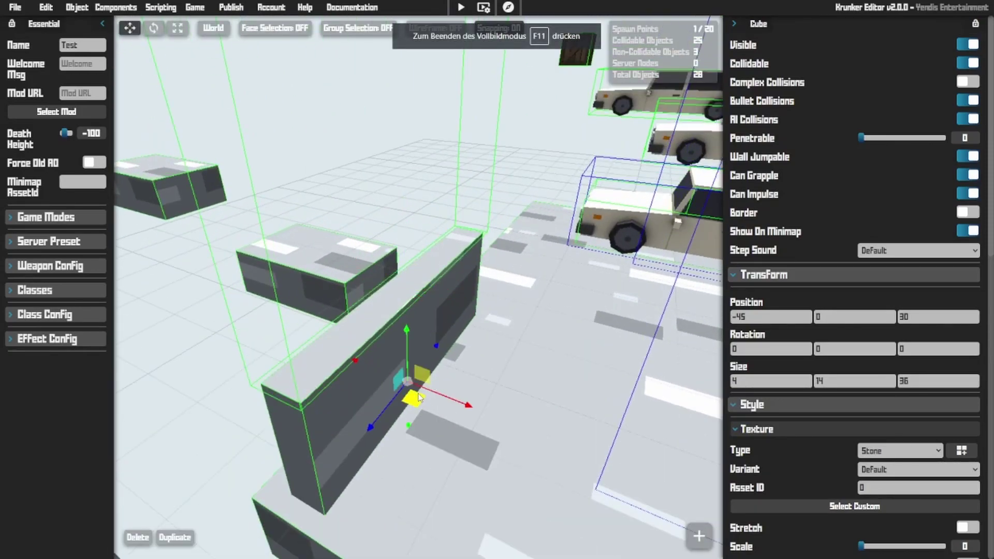
{"action": "left_click_drag", "start_coordinate": [420, 398], "coordinate": [501, 321]}
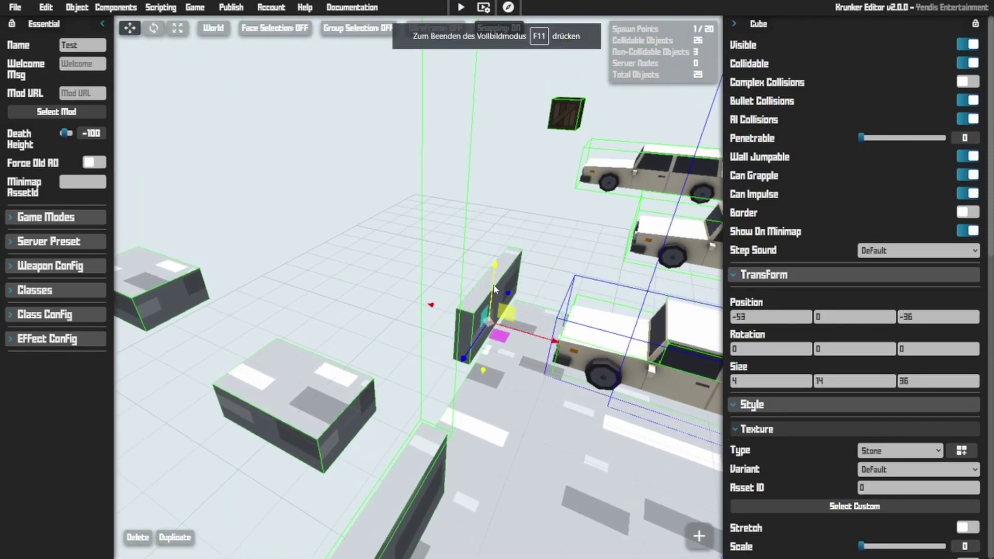
{"action": "left_click_drag", "start_coordinate": [500, 236], "coordinate": [501, 236]}
{"action": "key", "text": "w"}
{"action": "right_click_drag", "start_coordinate": [501, 236], "coordinate": [440, 235]}
Step: Give the upper stacked wall the Dirt Modern texture and stretch it taller
{"action": "scroll", "coordinate": [992, 344], "scroll_direction": "down", "scroll_amount": 4}
{"action": "left_click", "coordinate": [961, 243]}
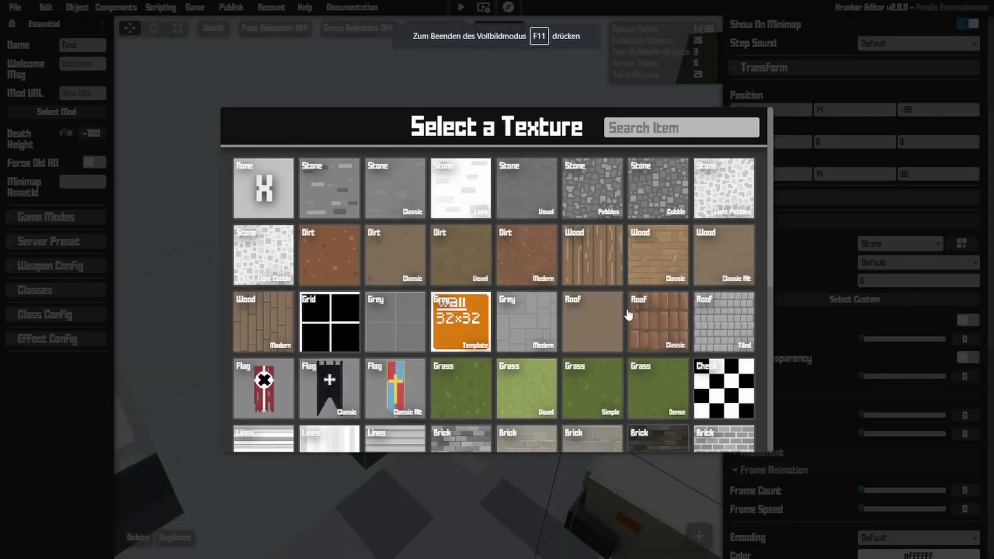
{"action": "left_click", "coordinate": [531, 262]}
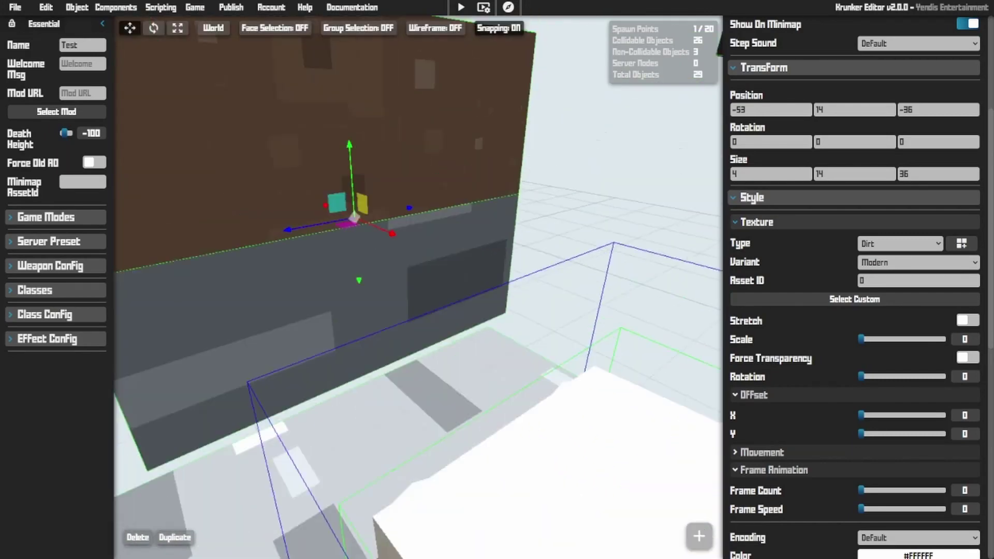
{"action": "mouse_move", "coordinate": [579, 263]}
{"action": "right_mouse_down"}
{"action": "mouse_move", "coordinate": [539, 266]}
{"action": "mouse_move", "coordinate": [579, 263]}
{"action": "right_mouse_up"}
{"action": "key", "text": "s"}
{"action": "key", "text": "r"}
{"action": "left_click_drag", "start_coordinate": [510, 288], "coordinate": [537, 192]}
{"action": "left_click_drag", "start_coordinate": [537, 191], "coordinate": [545, 127]}
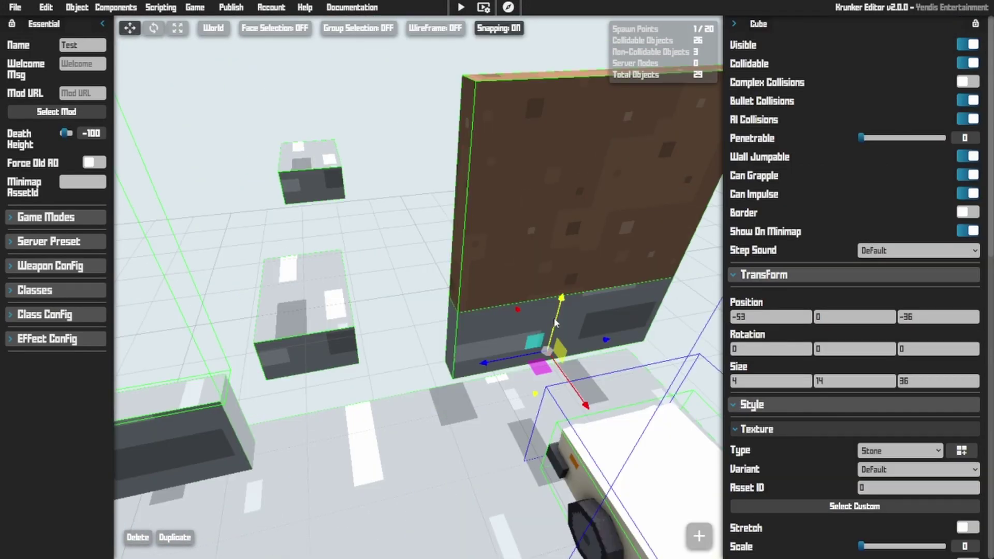
{"action": "left_click_drag", "start_coordinate": [554, 318], "coordinate": [560, 296]}
{"action": "key", "text": "ctrl+d"}
{"action": "left_click", "coordinate": [490, 260]}
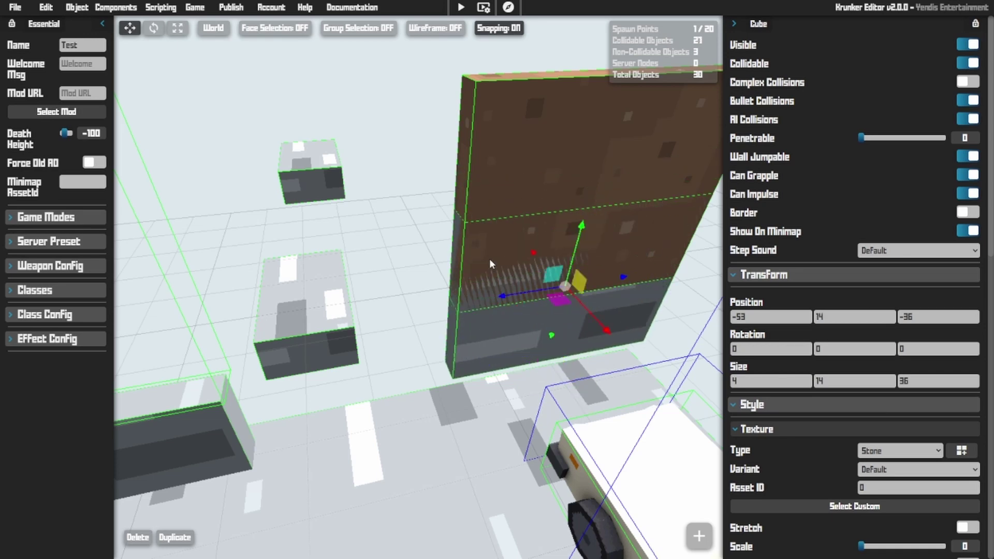
{"action": "key", "text": "Delete"}
Step: Start a test play of the map, walk past the two-part wall and jump onto the vehicles
{"action": "right_click_drag", "start_coordinate": [494, 260], "coordinate": [494, 260]}
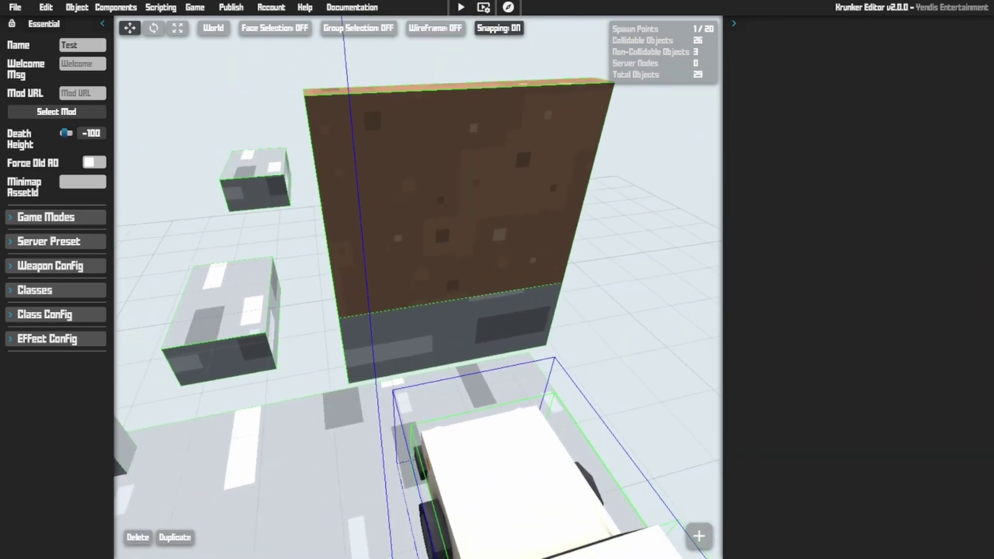
{"action": "right_click_drag", "start_coordinate": [496, 220], "coordinate": [496, 220]}
{"action": "left_click", "coordinate": [463, 12]}
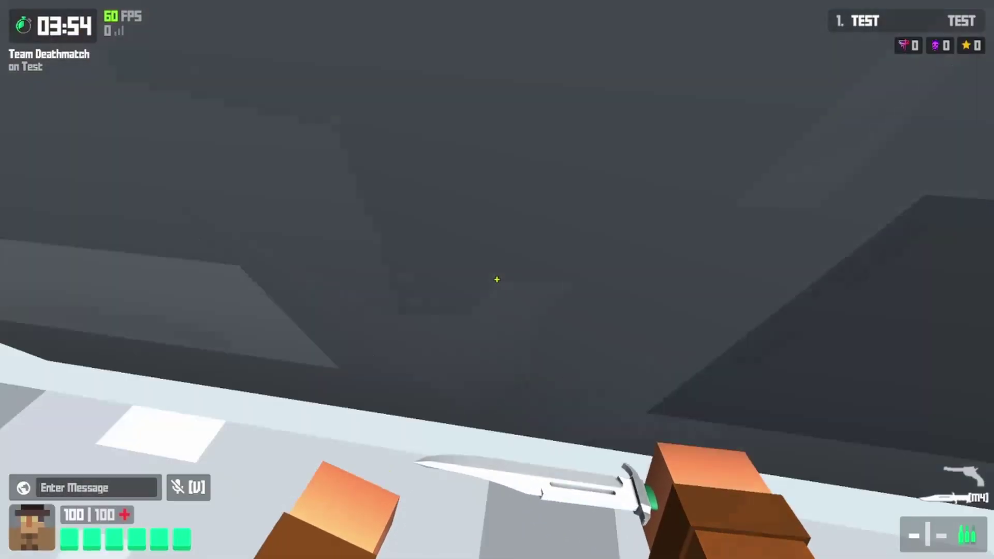
{"action": "key", "text": "w"}
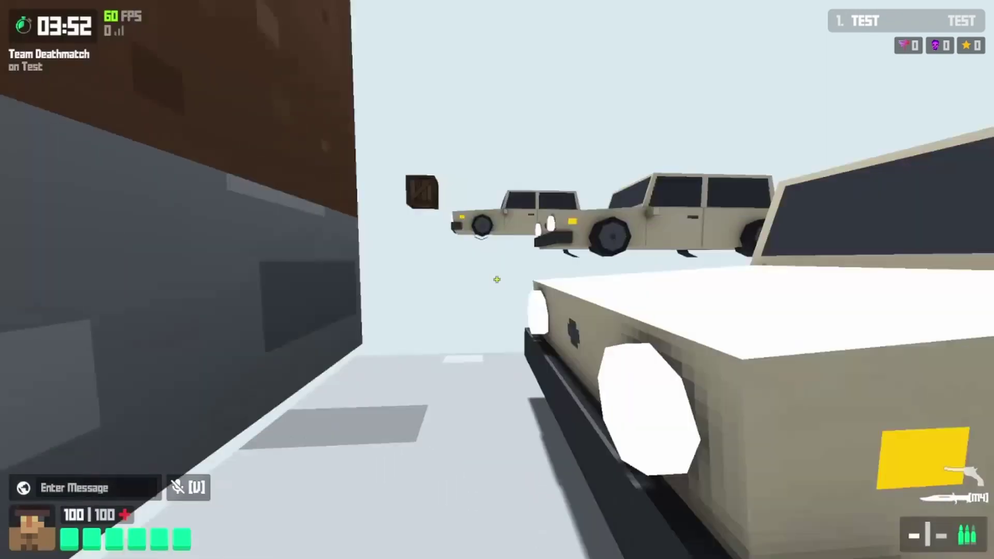
{"action": "key", "text": "w"}
{"action": "key", "text": "space"}
{"action": "key", "text": "space"}
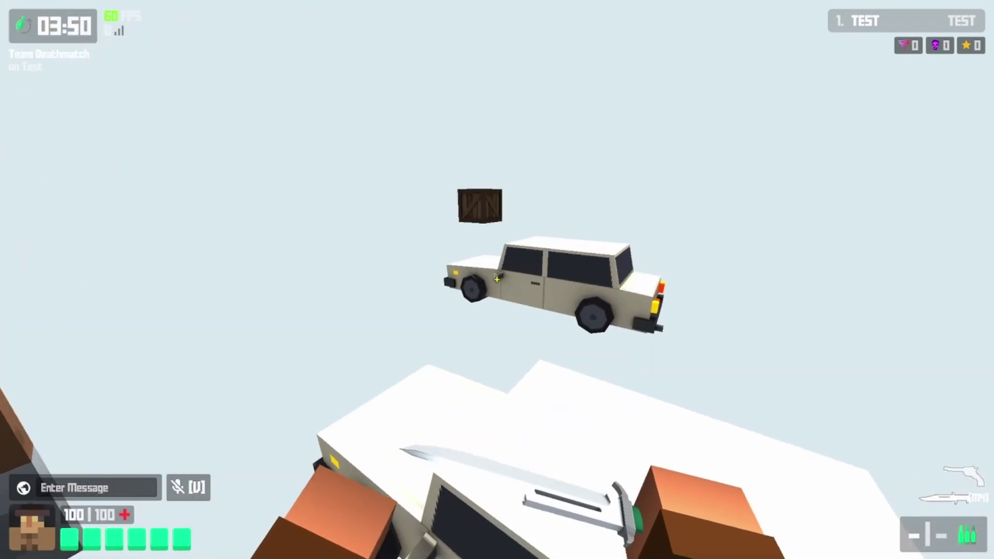
Step: Test the jump route over the floating vehicles to the crate, return to the floor platform and end the test play
{"action": "key", "text": "w"}
{"action": "key", "text": "space"}
{"action": "key", "text": "space"}
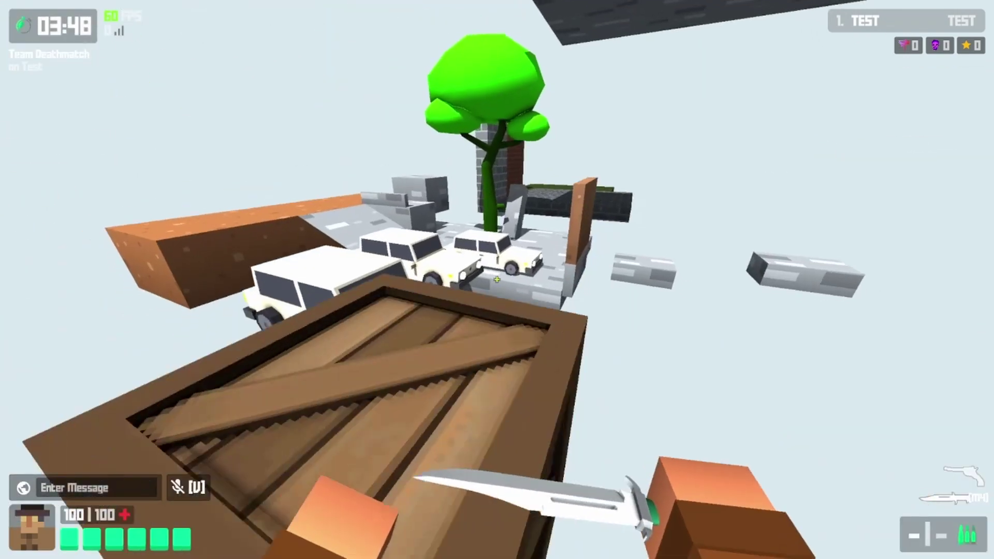
{"action": "key", "text": "w"}
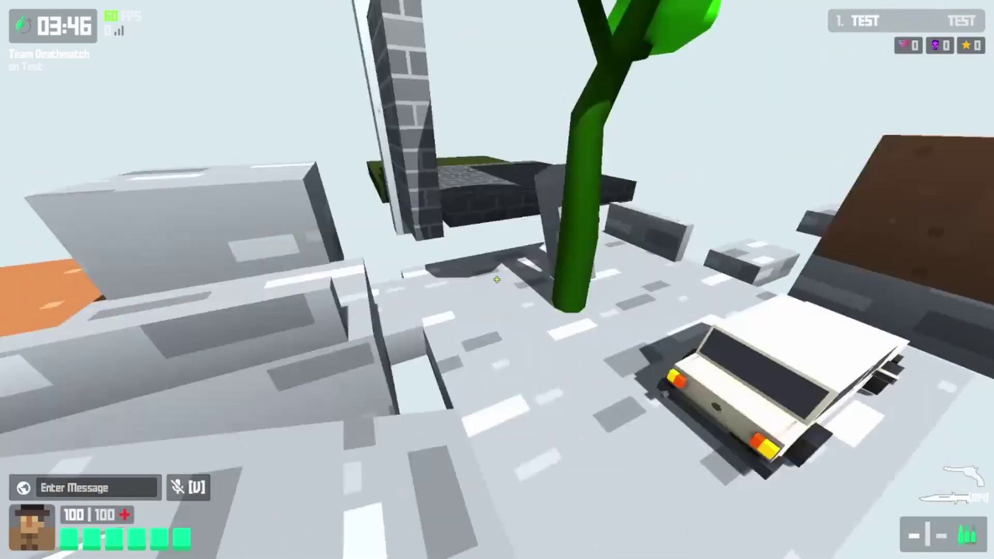
{"action": "key", "text": "w"}
{"action": "key", "text": "space"}
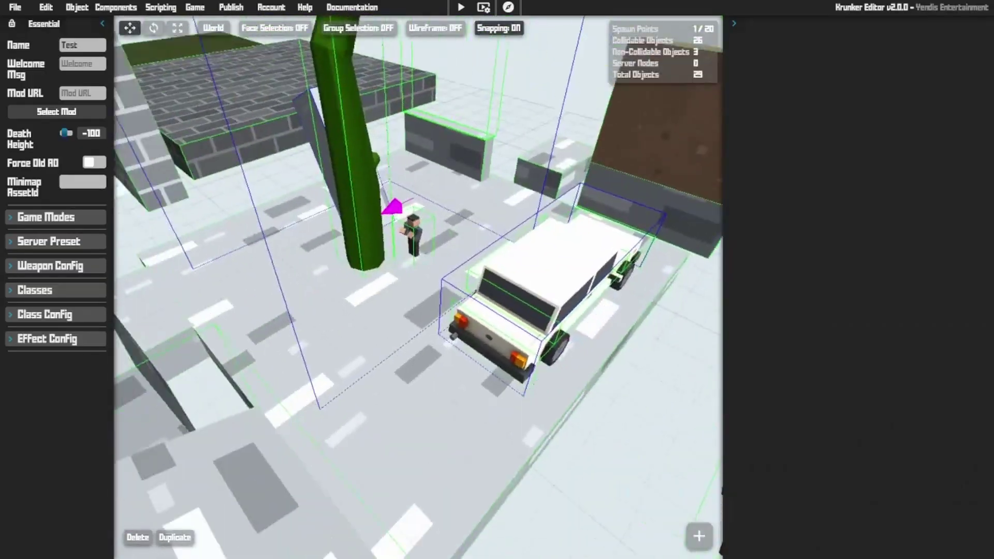
Step: Brighten the dark grass slab by setting its color to #FFFFFF
{"action": "key", "text": "w"}
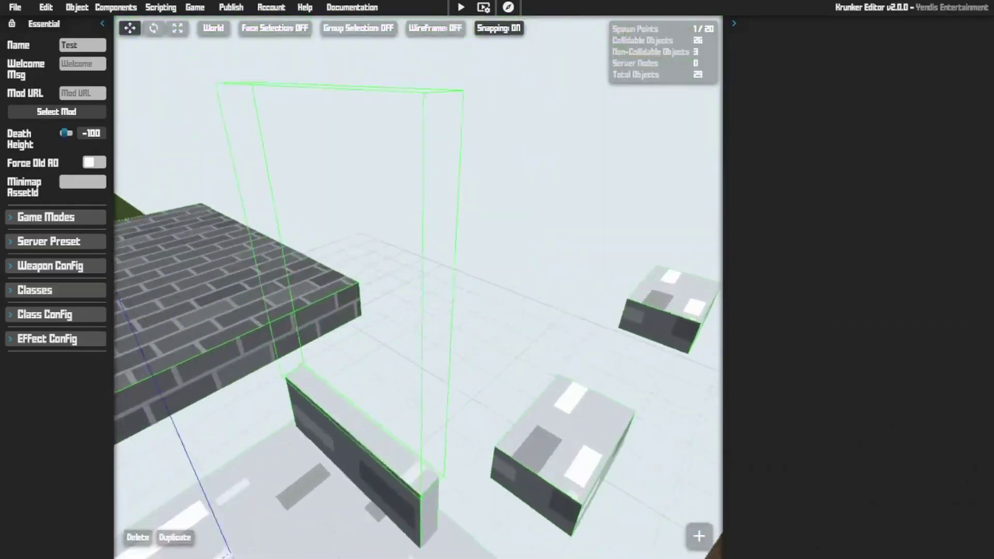
{"action": "key", "text": "w"}
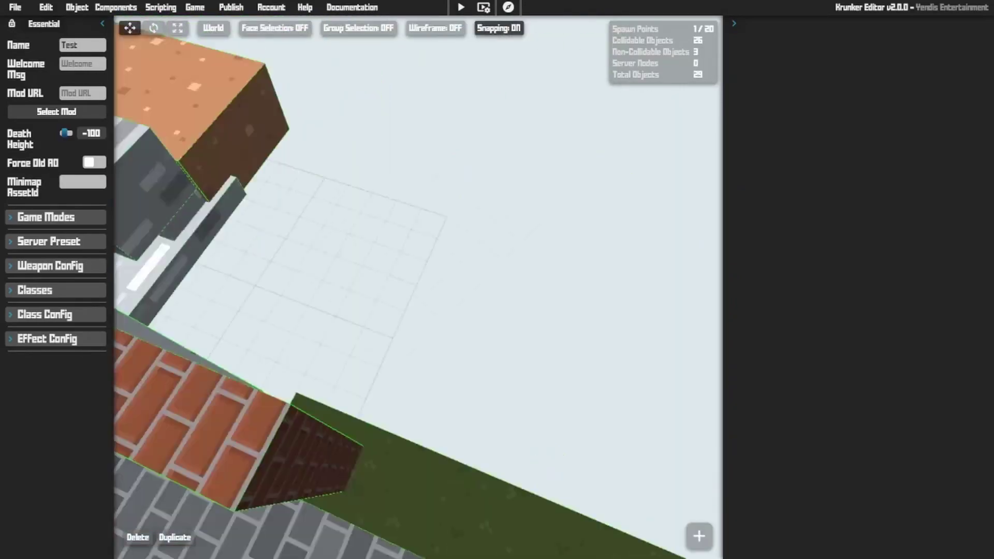
{"action": "key", "text": "w"}
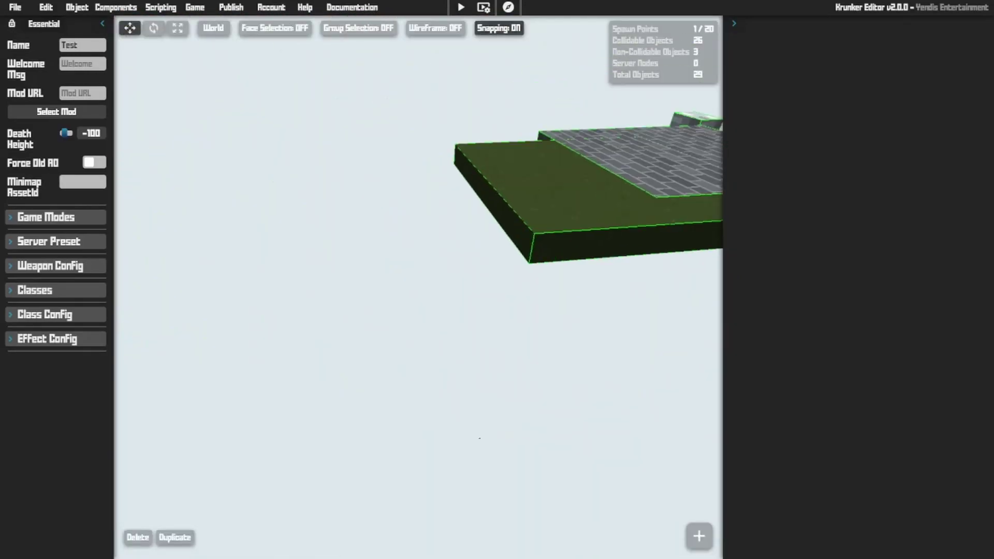
{"action": "left_click", "coordinate": [481, 237]}
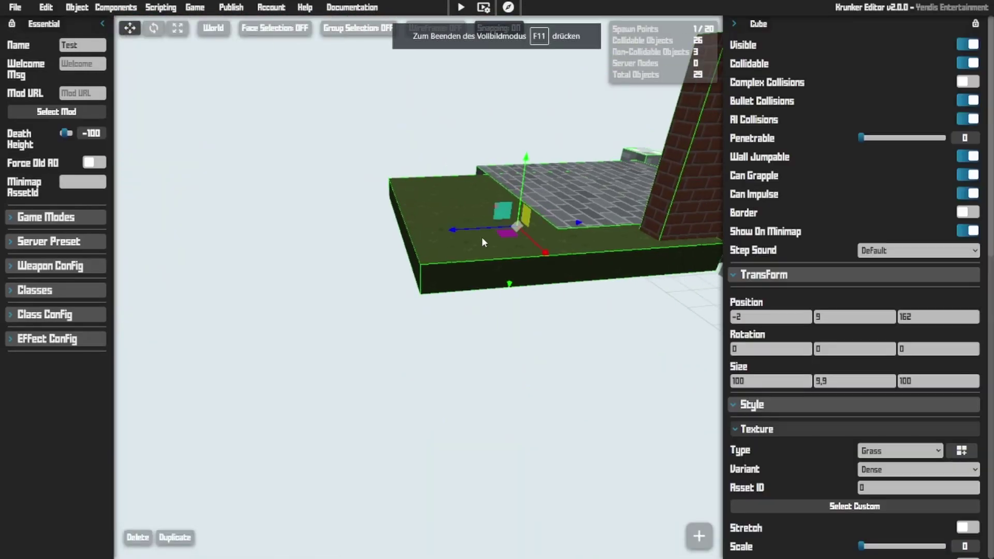
{"action": "scroll", "coordinate": [915, 355], "scroll_direction": "down", "scroll_amount": 9}
{"action": "left_click", "coordinate": [919, 298]}
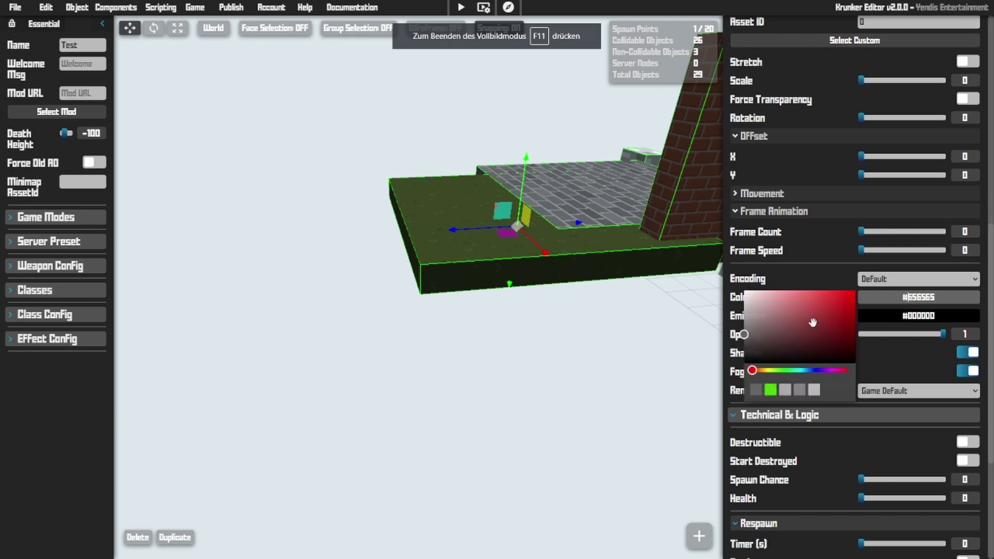
{"action": "left_click_drag", "start_coordinate": [813, 322], "coordinate": [744, 291]}
Step: Lighten the gray brick slab next to the grass by setting its color to #FFFFFF
{"action": "right_click_drag", "start_coordinate": [695, 260], "coordinate": [689, 213]}
{"action": "key", "text": "w"}
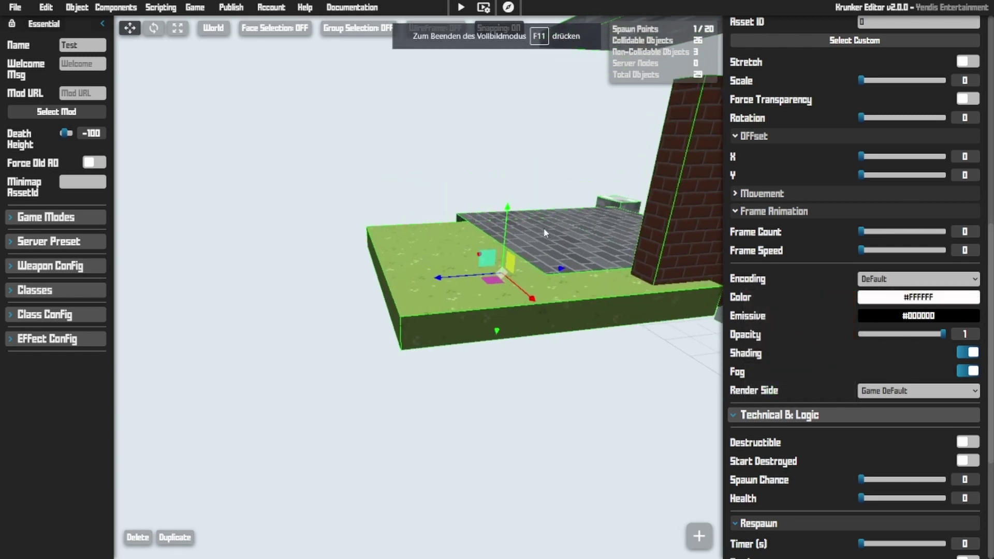
{"action": "left_click", "coordinate": [548, 231]}
{"action": "left_click", "coordinate": [900, 299]}
{"action": "left_click_drag", "start_coordinate": [781, 314], "coordinate": [744, 291]}
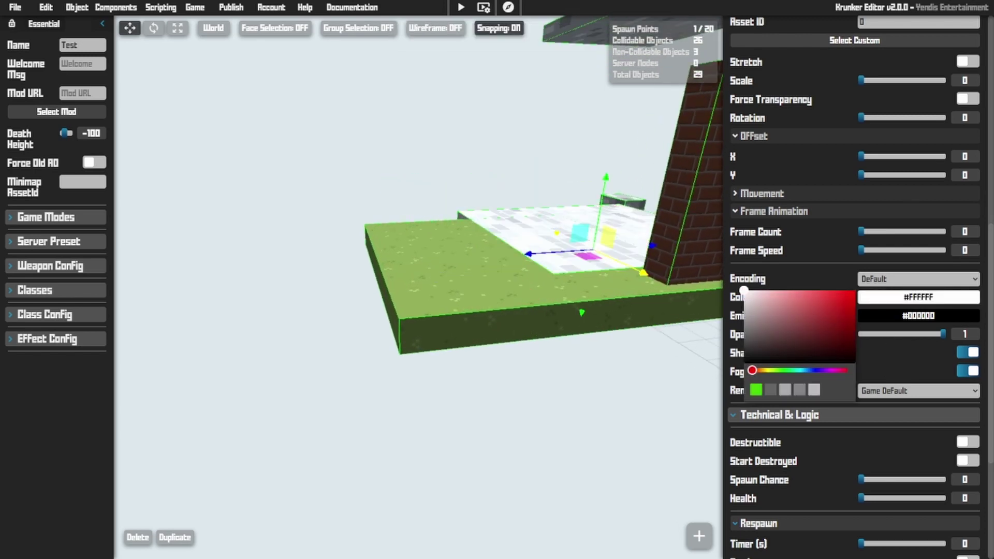
{"action": "right_click_drag", "start_coordinate": [696, 259], "coordinate": [720, 275]}
{"action": "key", "text": "w"}
{"action": "left_click_drag", "start_coordinate": [757, 341], "coordinate": [736, 320]}
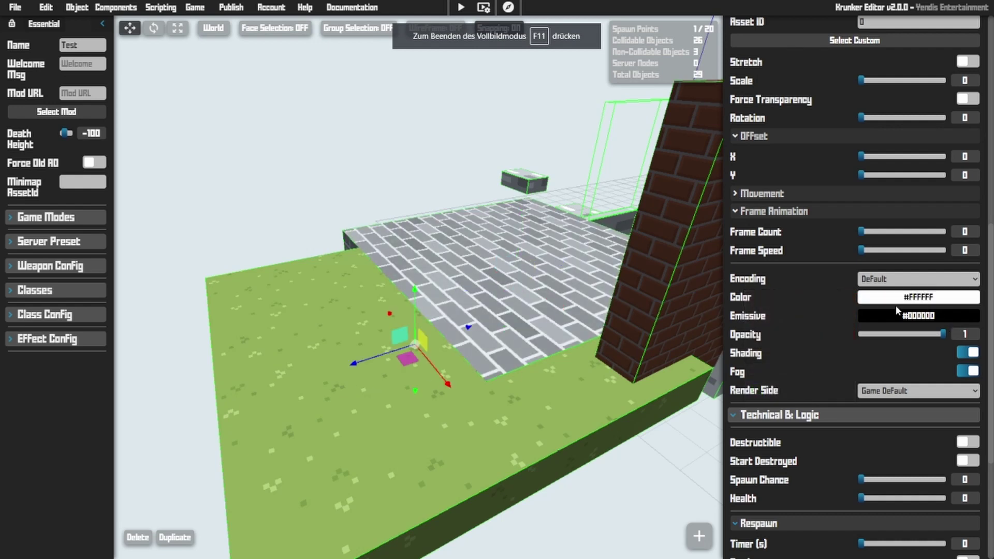
{"action": "scroll", "coordinate": [925, 250], "scroll_direction": "up", "scroll_amount": 6}
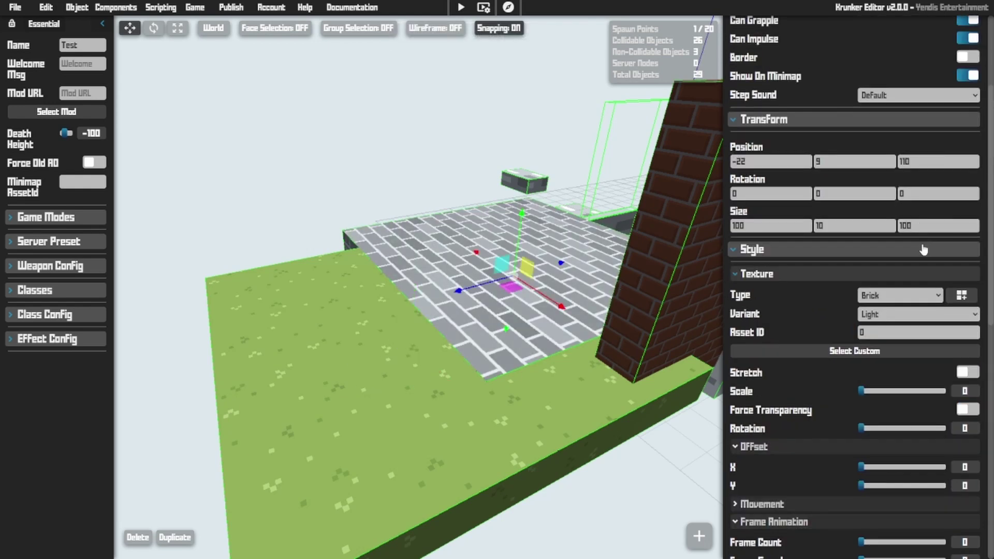
Step: Switch the gray brick slab's texture variant to Dark and set its emissive color to a mid gray
{"action": "left_click", "coordinate": [902, 317]}
{"action": "left_click", "coordinate": [891, 356]}
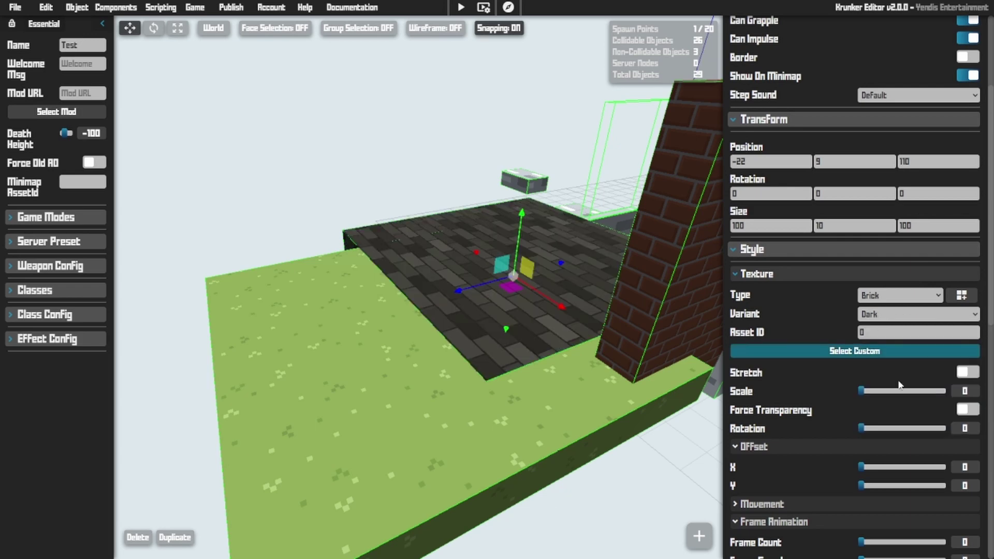
{"action": "scroll", "coordinate": [930, 407], "scroll_direction": "down", "scroll_amount": 4}
{"action": "left_click", "coordinate": [920, 419]}
{"action": "left_click_drag", "start_coordinate": [746, 417], "coordinate": [733, 459]}
Step: Darken the bright green tree by setting its color to the muted dark green #304426
{"action": "key", "text": "w"}
{"action": "right_click_drag", "start_coordinate": [518, 311], "coordinate": [657, 298]}
{"action": "key", "text": "d"}
{"action": "right_click_drag", "start_coordinate": [688, 378], "coordinate": [573, 396]}
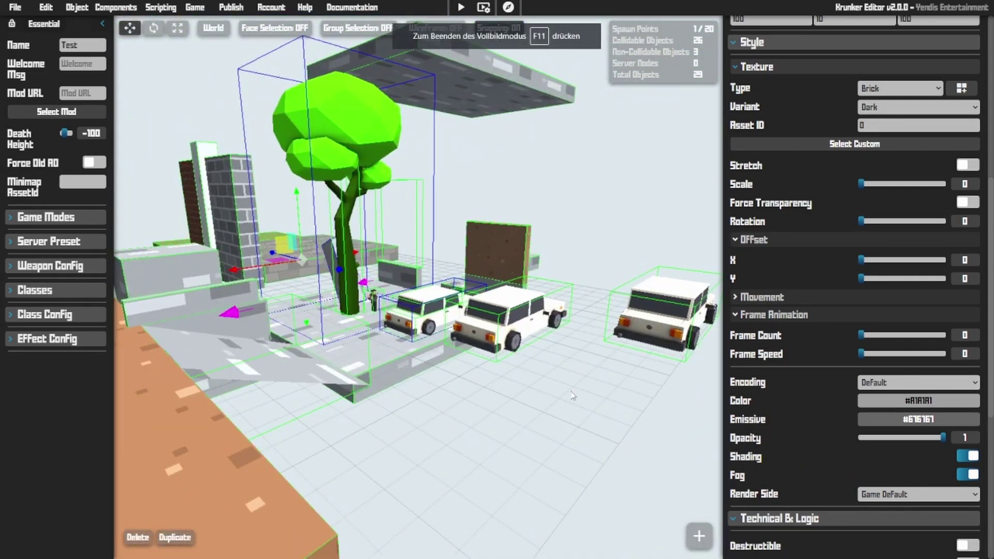
{"action": "left_click", "coordinate": [375, 179]}
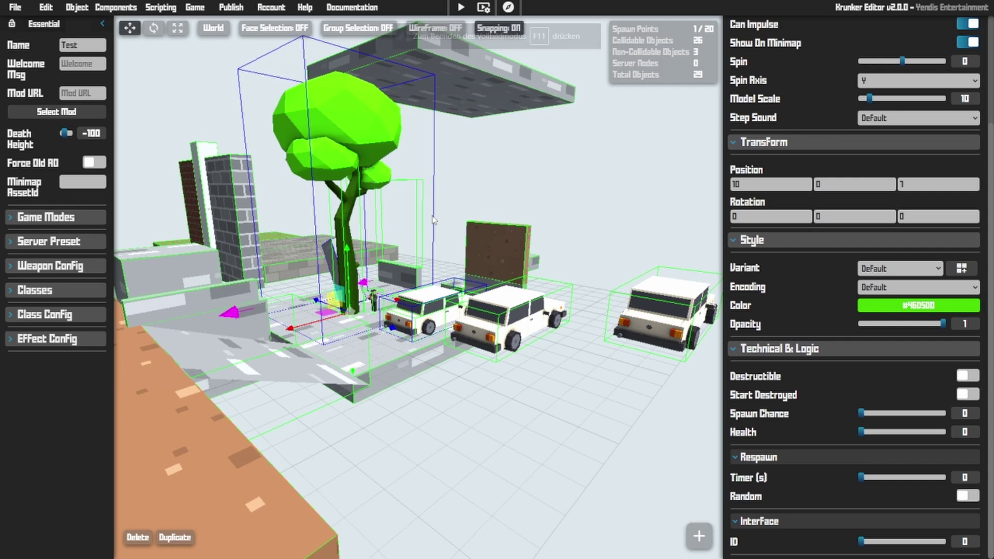
{"action": "left_click", "coordinate": [921, 316]}
{"action": "left_click_drag", "start_coordinate": [811, 351], "coordinate": [799, 350]}
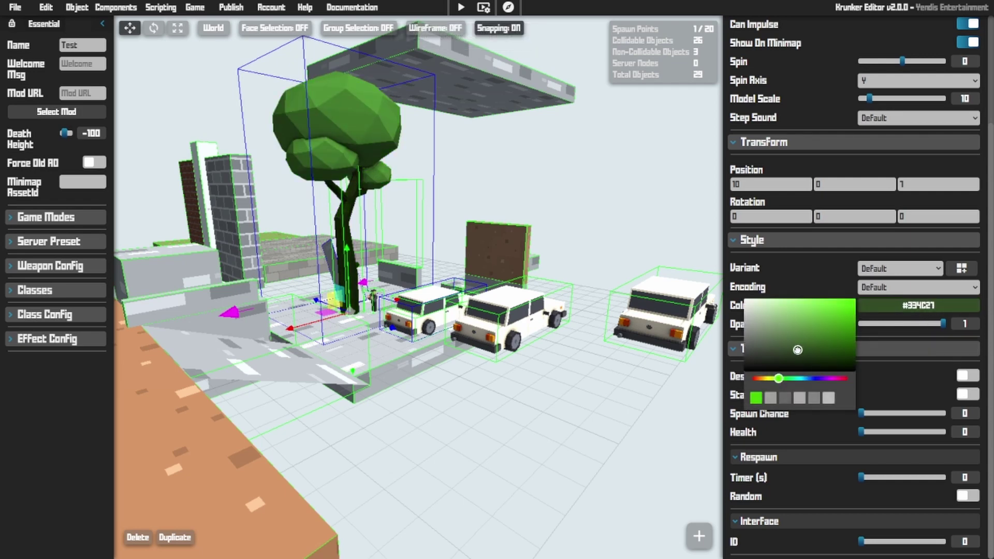
Step: Examine the recolored tree together with the vehicles, slabs and walls from around and above the map
{"action": "right_click_drag", "start_coordinate": [506, 286], "coordinate": [507, 279]}
{"action": "key", "text": "d"}
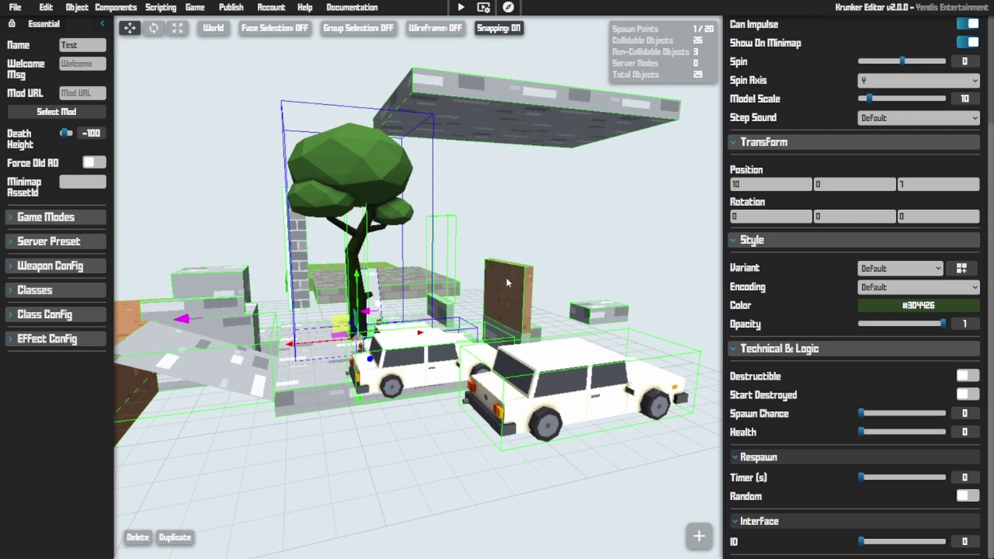
{"action": "right_click_drag", "start_coordinate": [507, 283], "coordinate": [455, 279]}
{"action": "key", "text": "w"}
{"action": "key", "text": "d"}
{"action": "key", "text": "a"}
{"action": "key", "text": "w"}
{"action": "key", "text": "d"}
{"action": "key", "text": "d"}
{"action": "key", "text": "a"}
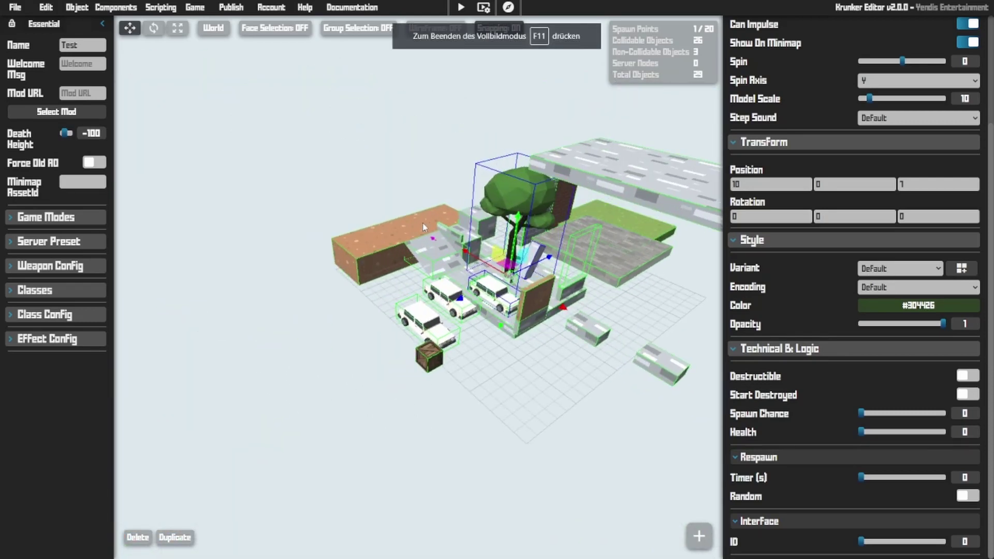